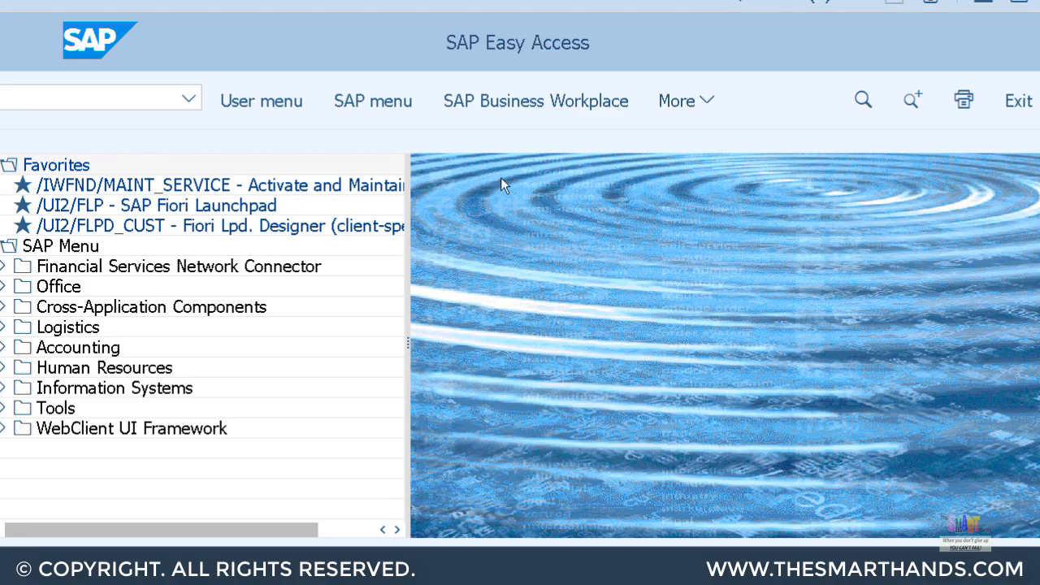
# Step: Run transaction spro and display the SAP Reference IMG
pyautogui.click(113, 99)
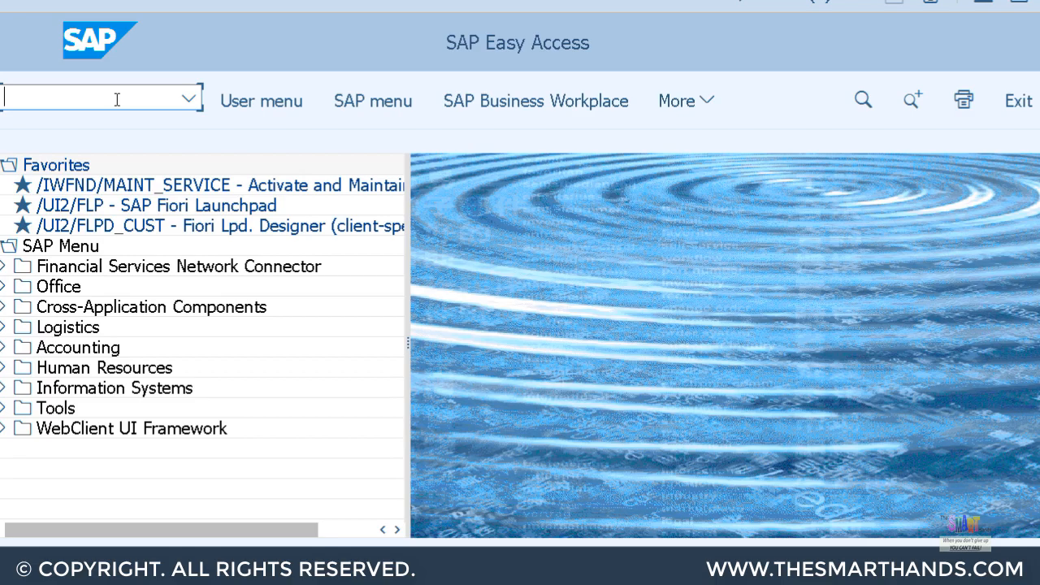
pyautogui.write('spro')
pyautogui.press('Return')
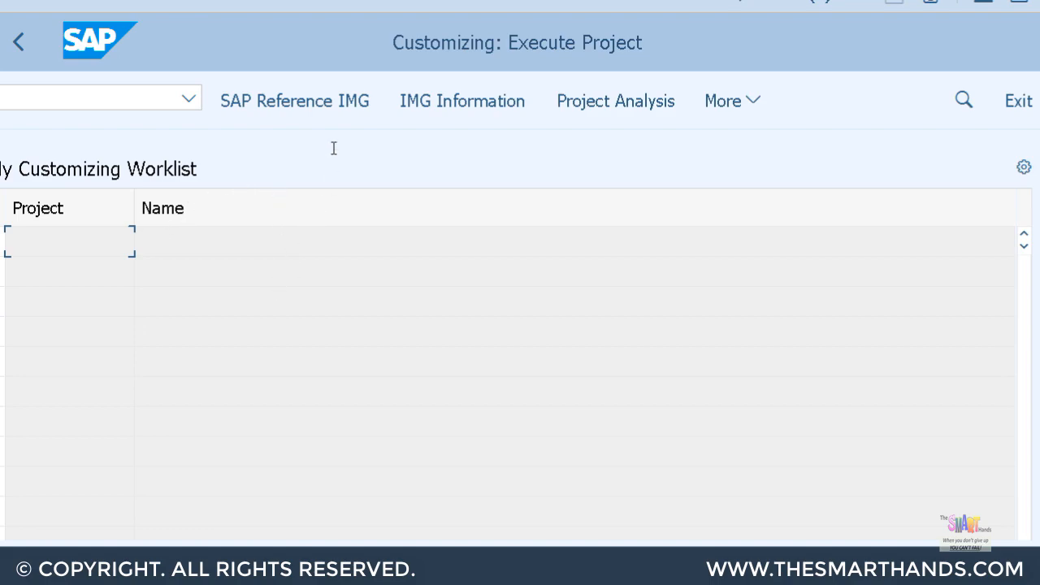
pyautogui.click(334, 102)
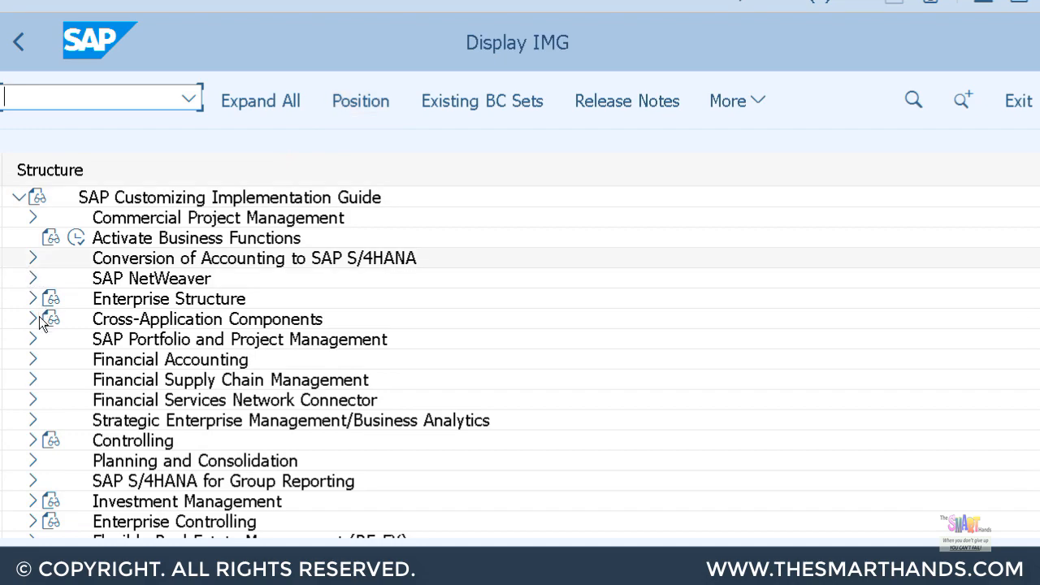
# Step: Open the Maintain Controlling Area activity under Controlling, General Controlling, Organization
pyautogui.click(34, 440)
pyautogui.scroll(-1, 37, 439)
pyautogui.scroll(-1, 40, 382)
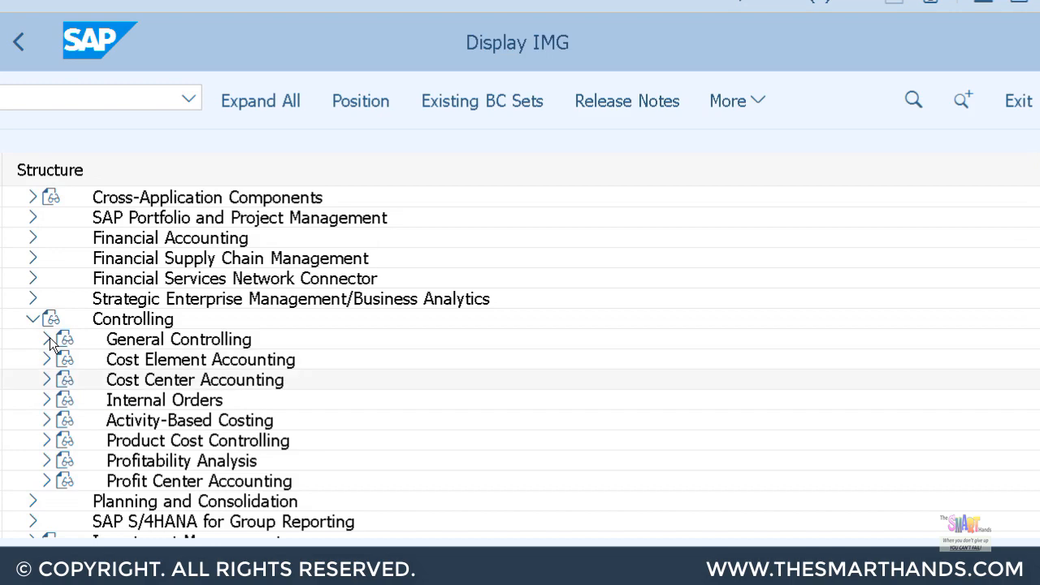
pyautogui.click(47, 340)
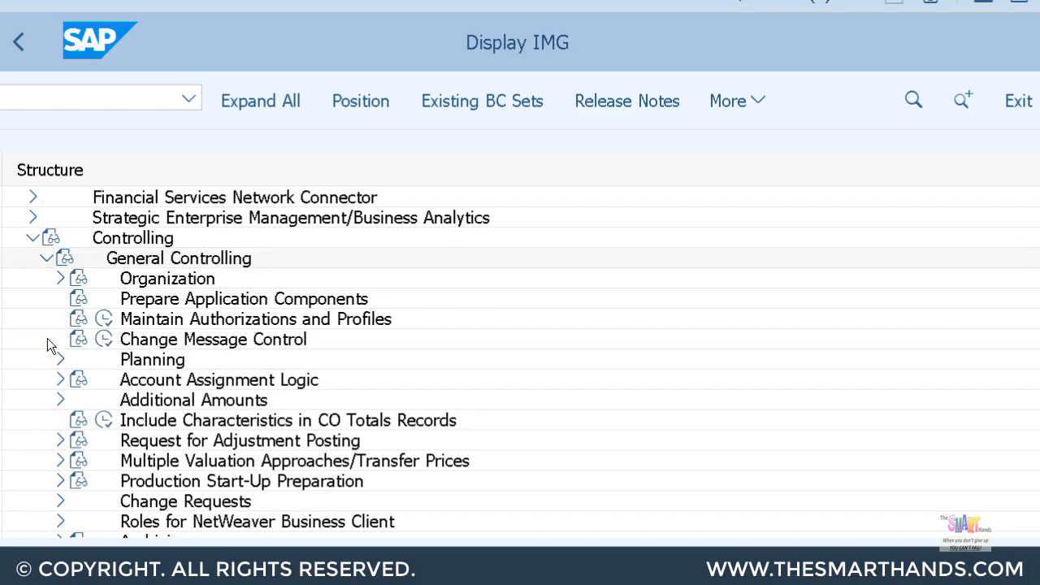
pyautogui.click(61, 281)
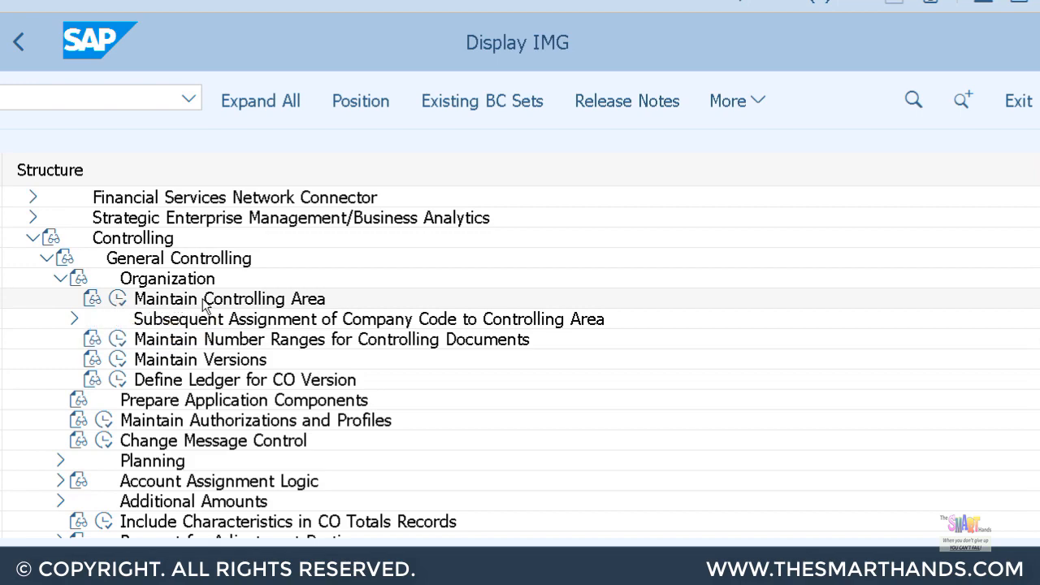
pyautogui.click(119, 299)
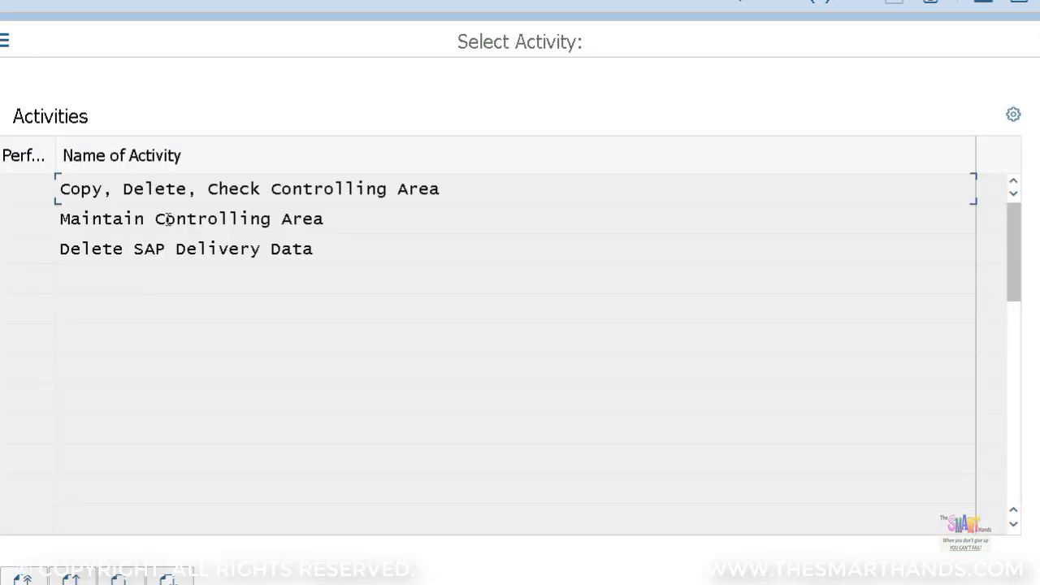
pyautogui.doubleClick(166, 219)
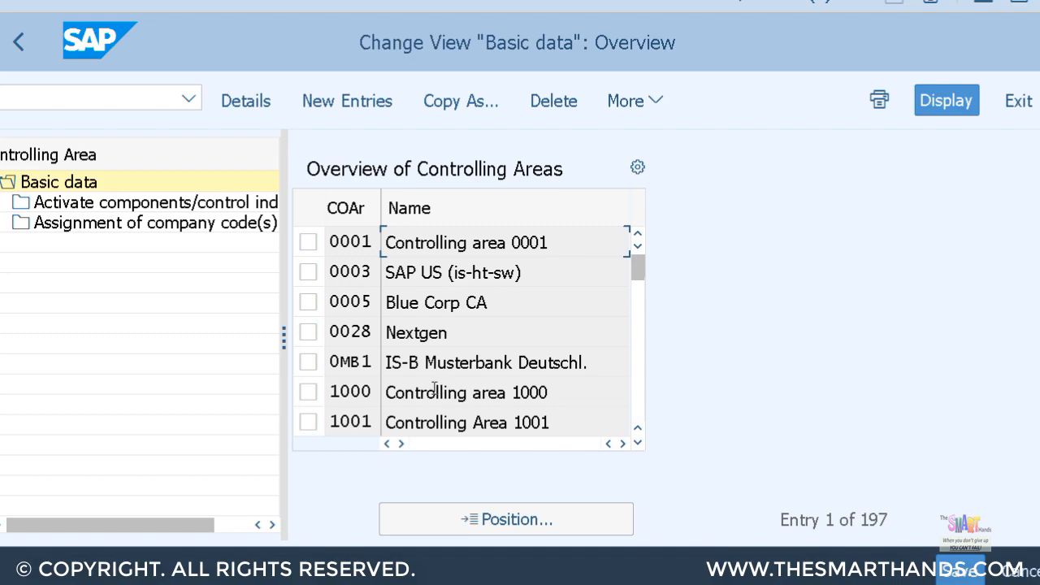
# Step: Open the component activation and control indicators of controlling area 1000 and set Cost Centers to 1 Component active
pyautogui.click(307, 392)
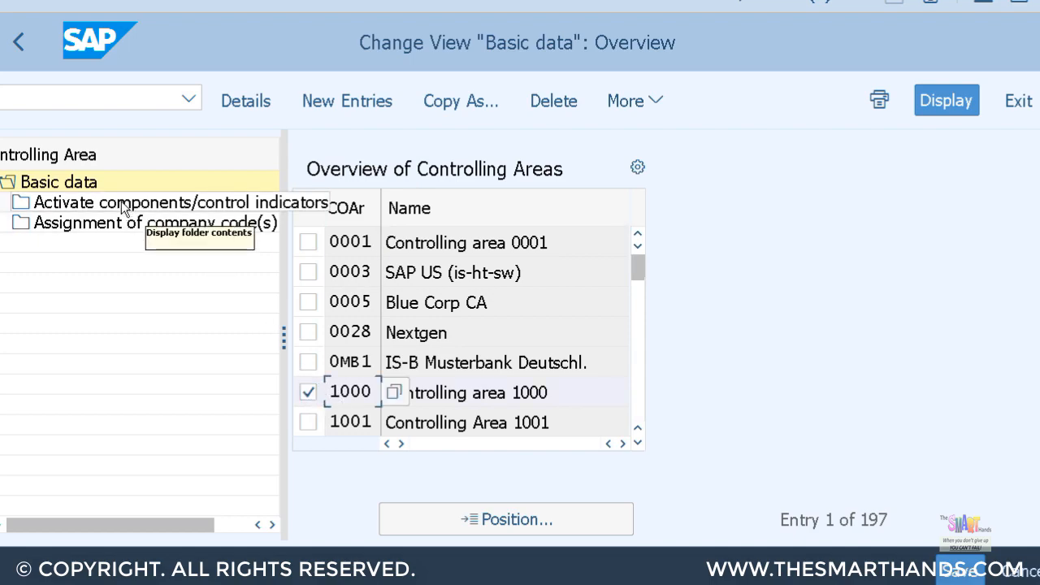
pyautogui.doubleClick(180, 210)
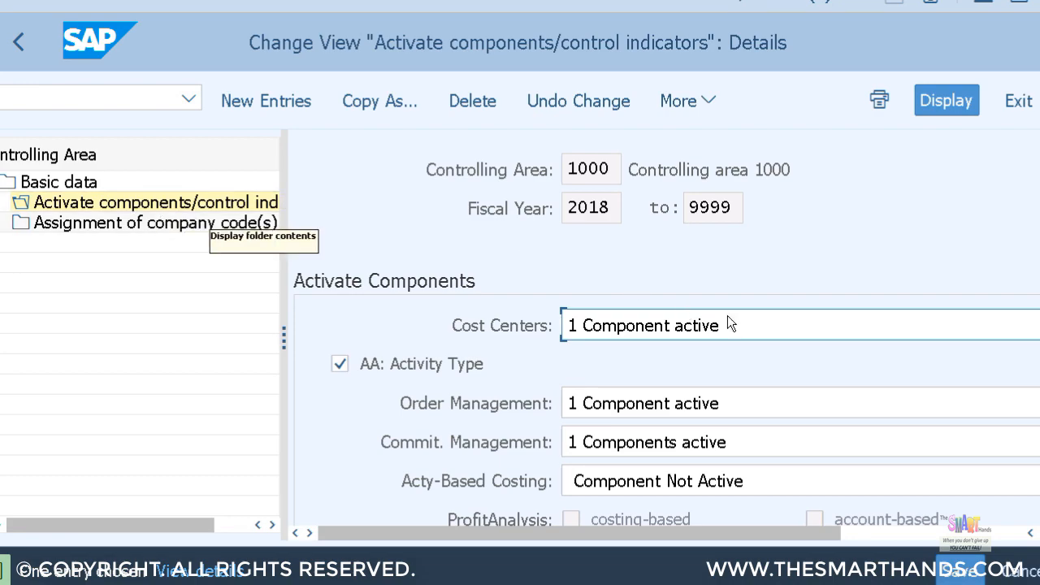
pyautogui.scroll(-1, 727, 322)
pyautogui.scroll(-1, 727, 323)
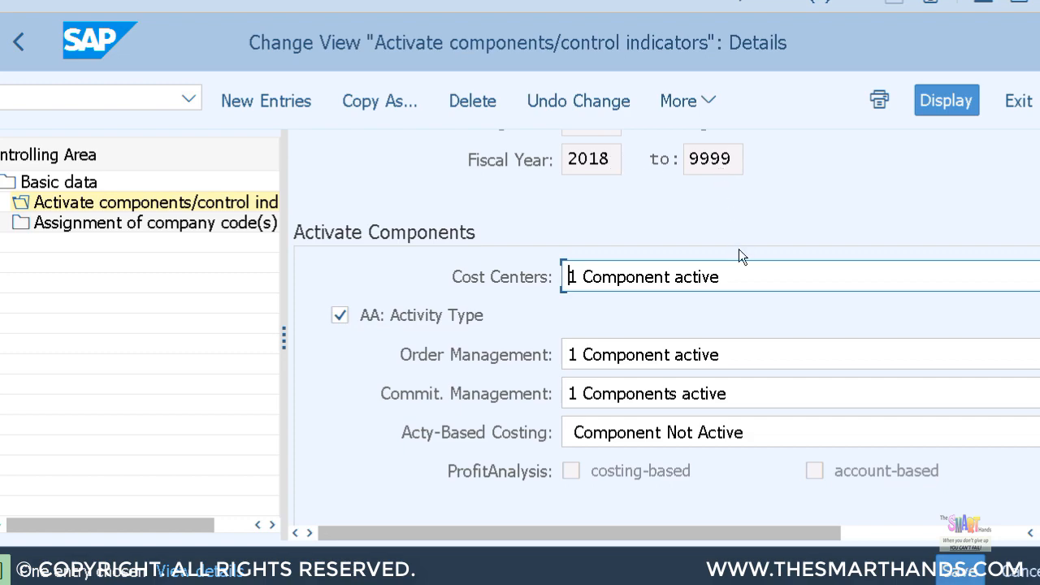
pyautogui.scroll(-2, 739, 249)
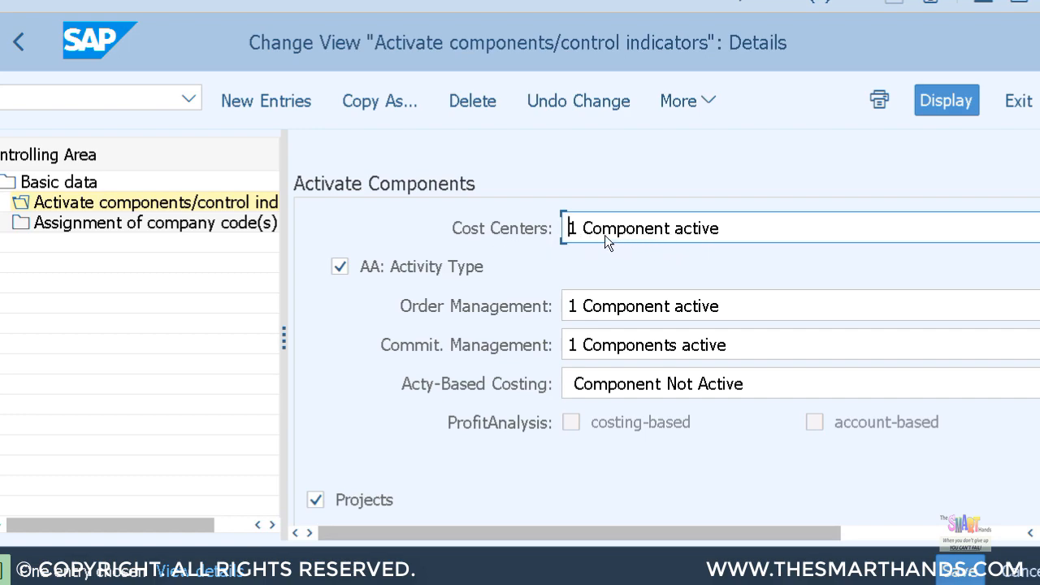
pyautogui.click(685, 232)
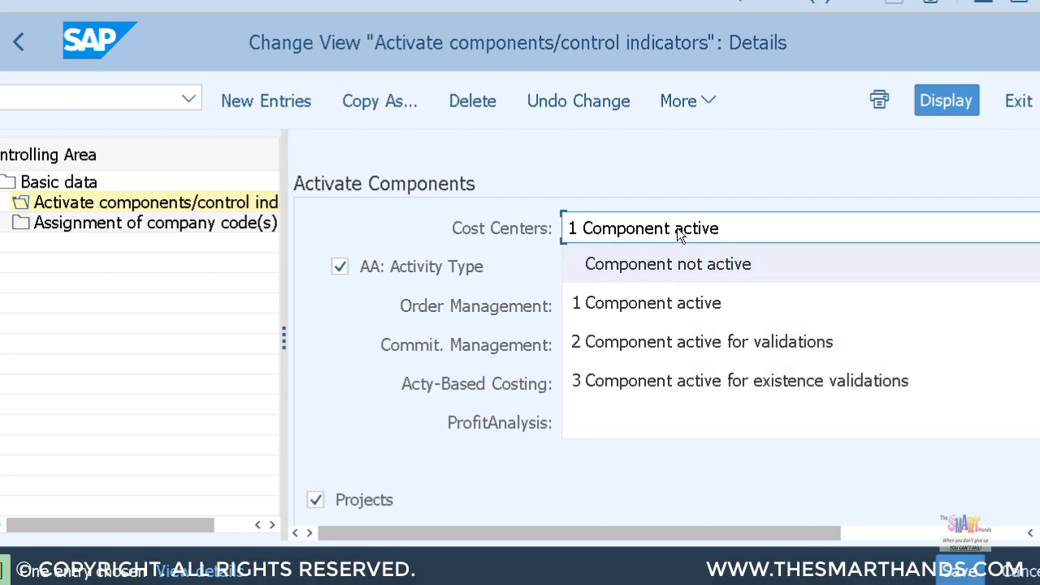
pyautogui.click(671, 307)
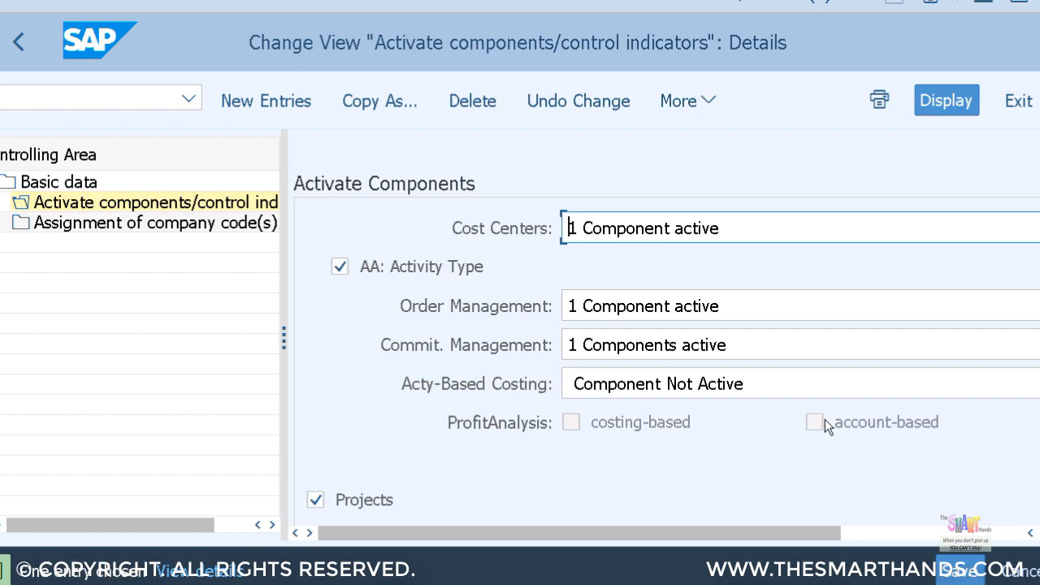
# Step: Review controlling area 1000's remaining components, other indicators, alternative authorization hierarchies and assigned company codes
pyautogui.scroll(-5, 825, 419)
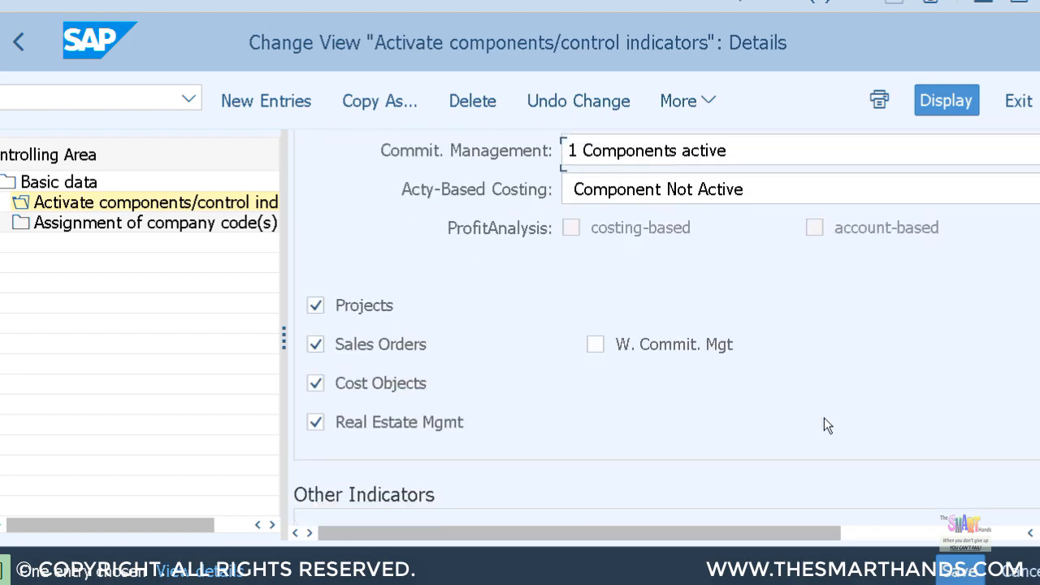
pyautogui.scroll(-1, 824, 419)
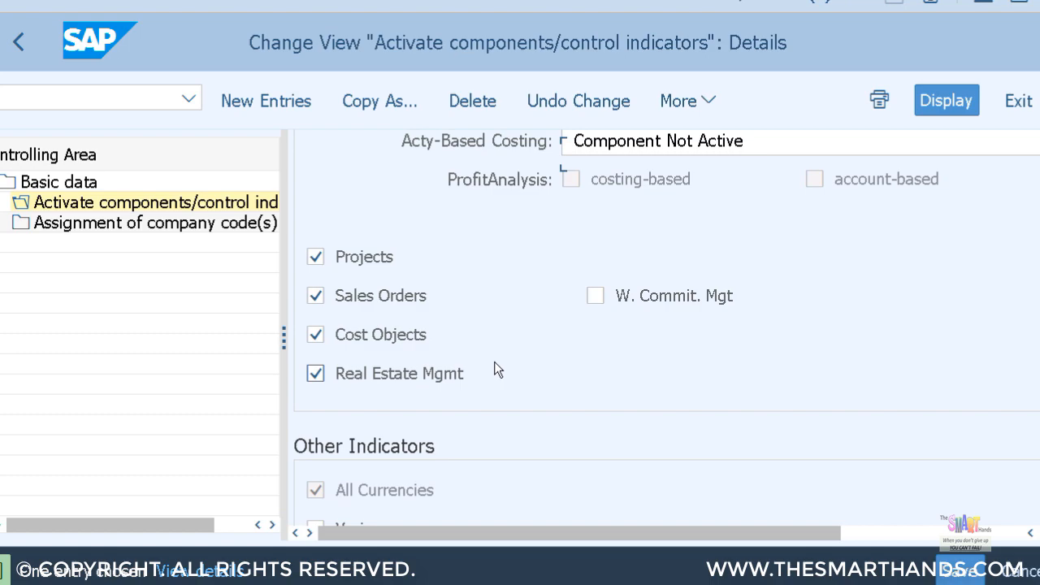
pyautogui.scroll(-4, 494, 363)
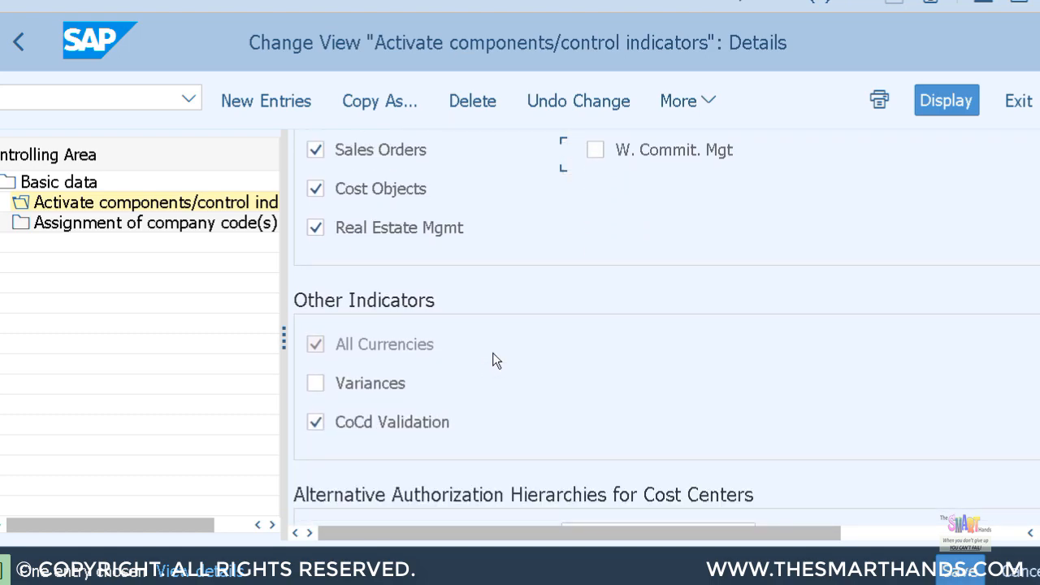
pyautogui.scroll(-1, 450, 337)
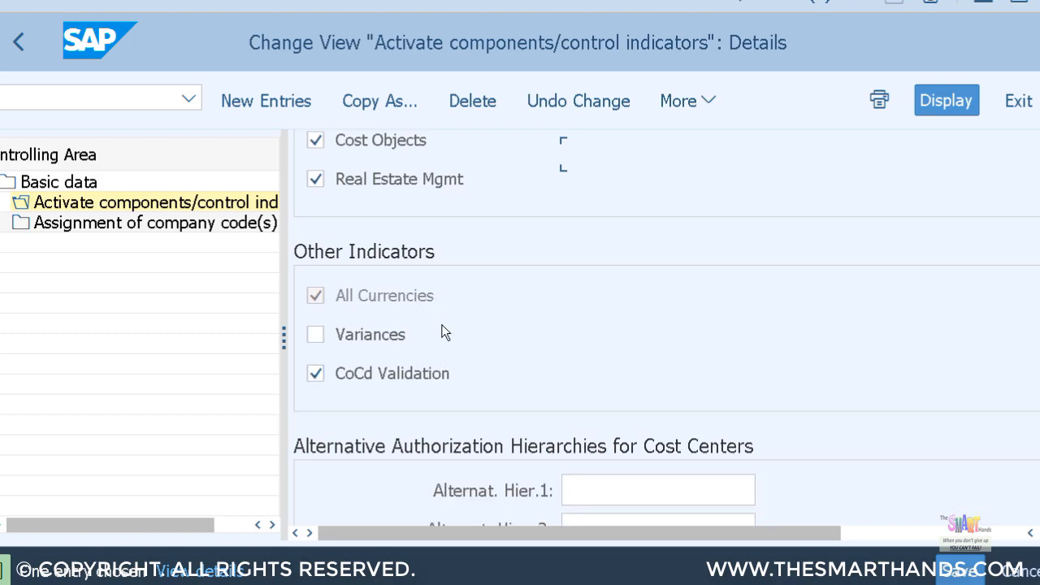
pyautogui.scroll(-2, 486, 339)
pyautogui.scroll(-2, 486, 334)
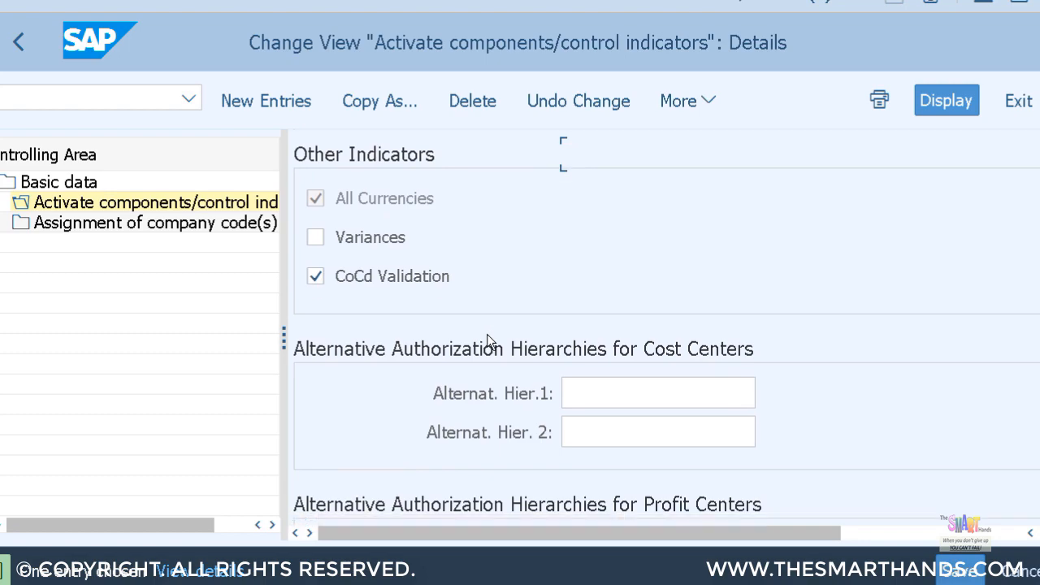
pyautogui.scroll(-1, 618, 333)
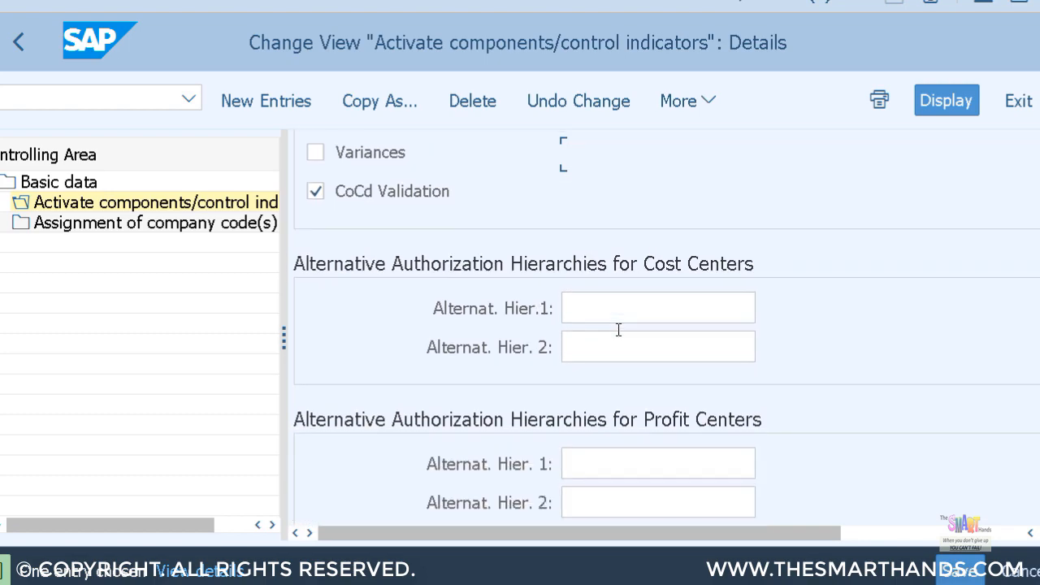
pyautogui.scroll(4, 616, 320)
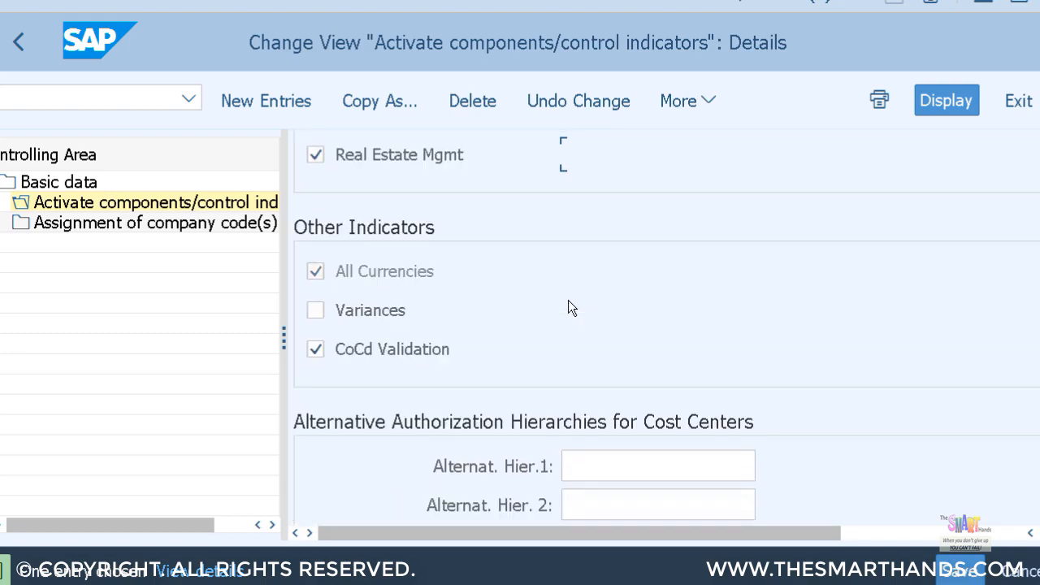
pyautogui.click(211, 227)
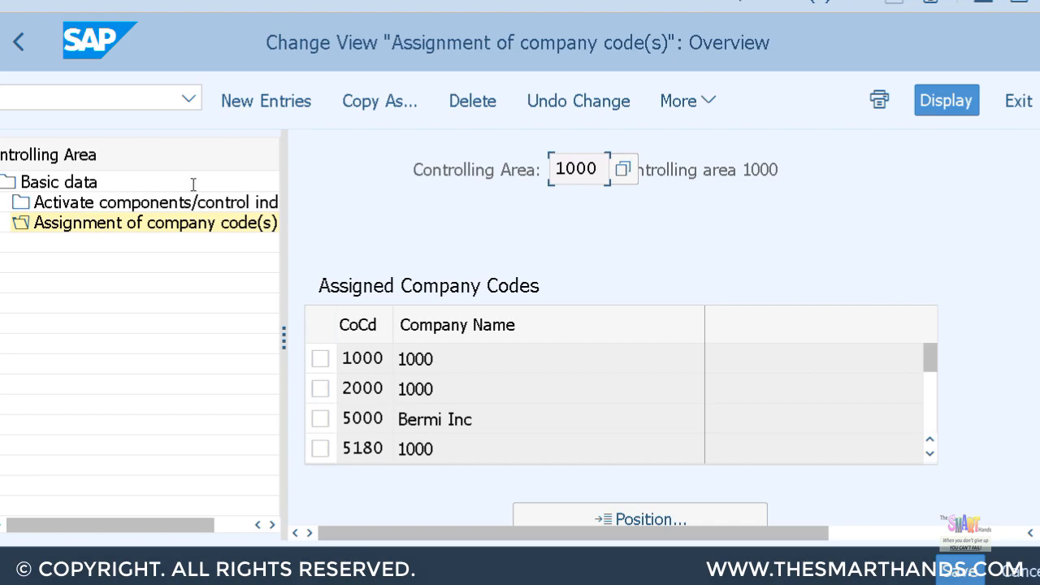
# Step: Open the basic data details of controlling area 1000 and review its assignment control, currency, chart of accounts, fiscal year variant and standard hierarchy
pyautogui.click(93, 184)
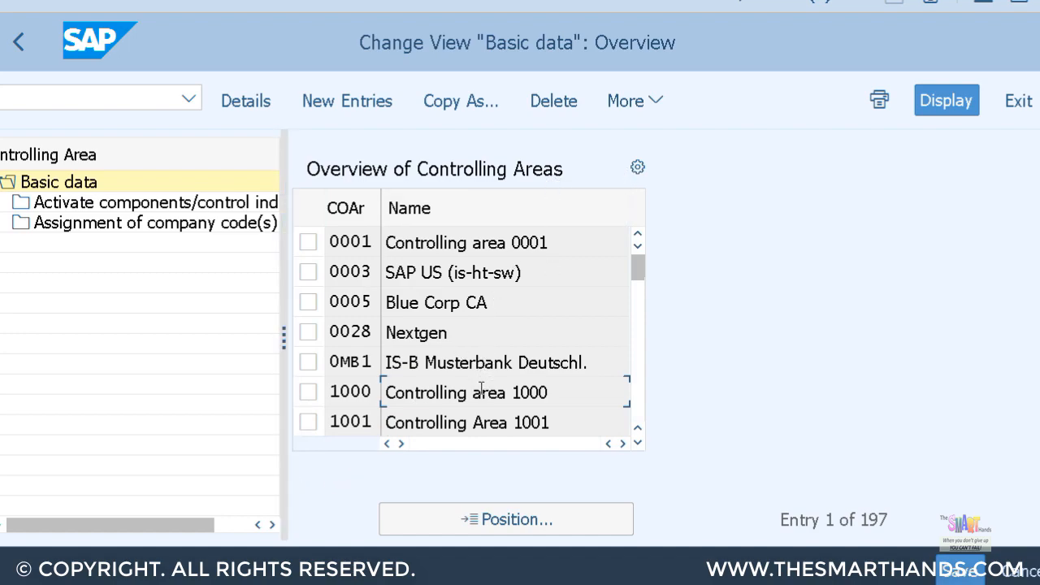
pyautogui.doubleClick(542, 393)
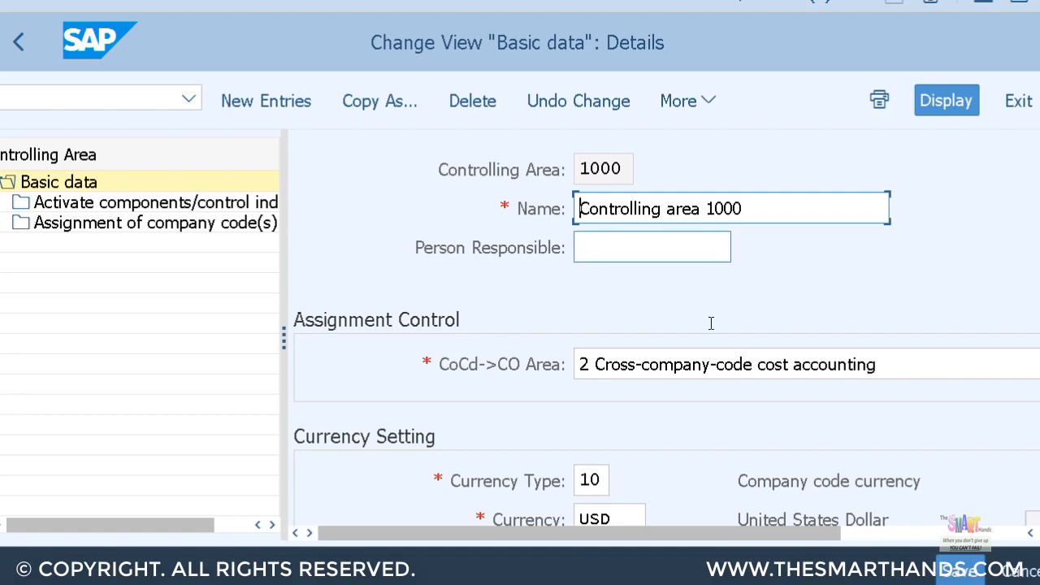
pyautogui.scroll(-2, 700, 352)
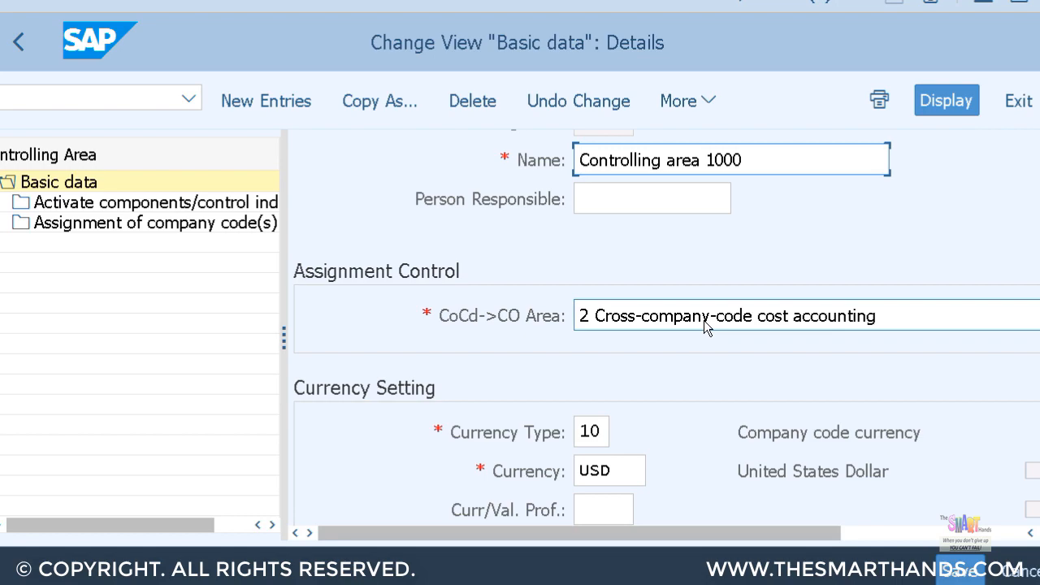
pyautogui.scroll(-3, 703, 320)
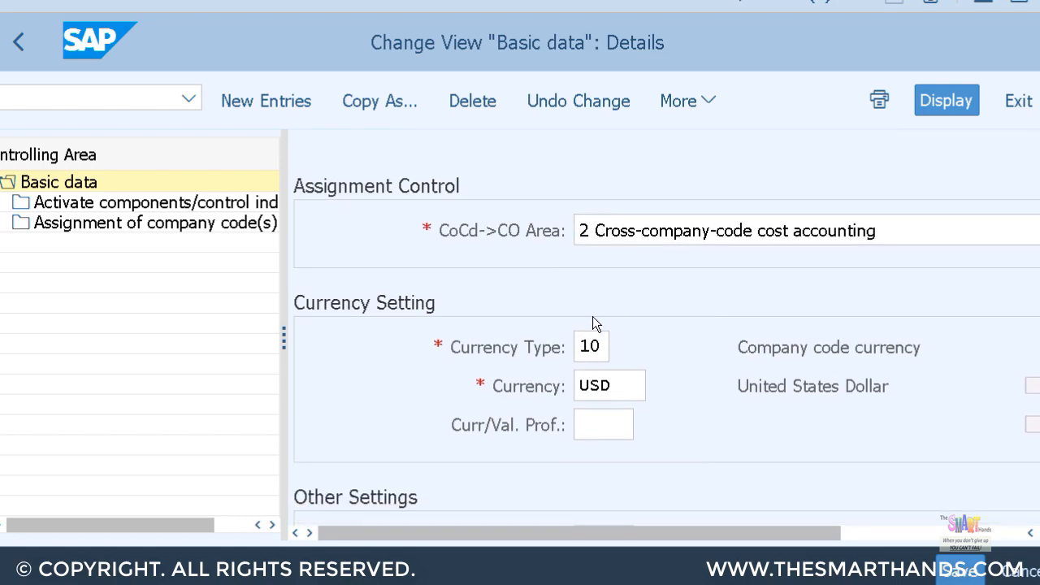
pyautogui.scroll(-5, 596, 325)
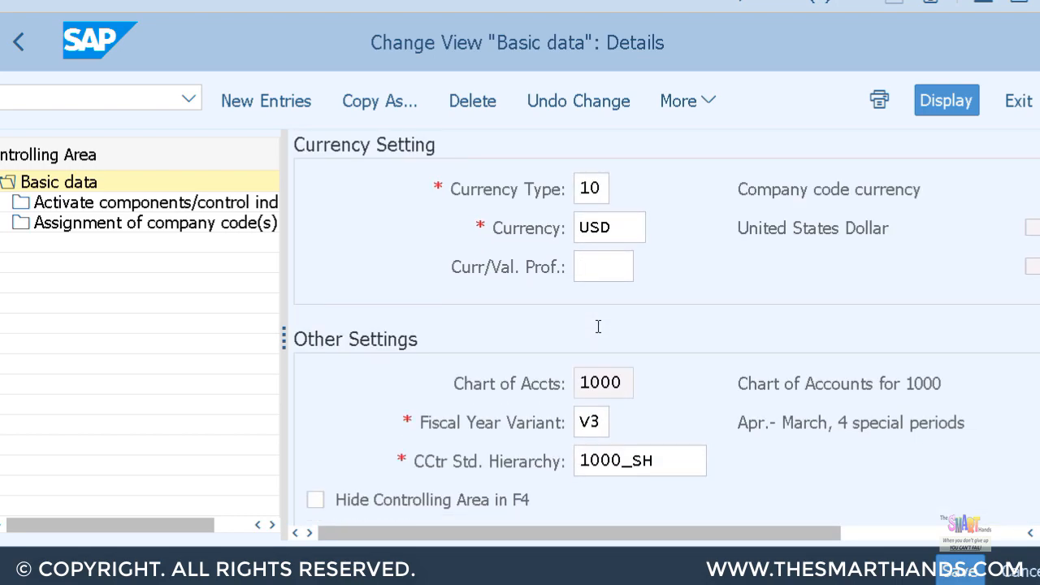
pyautogui.scroll(-2, 630, 390)
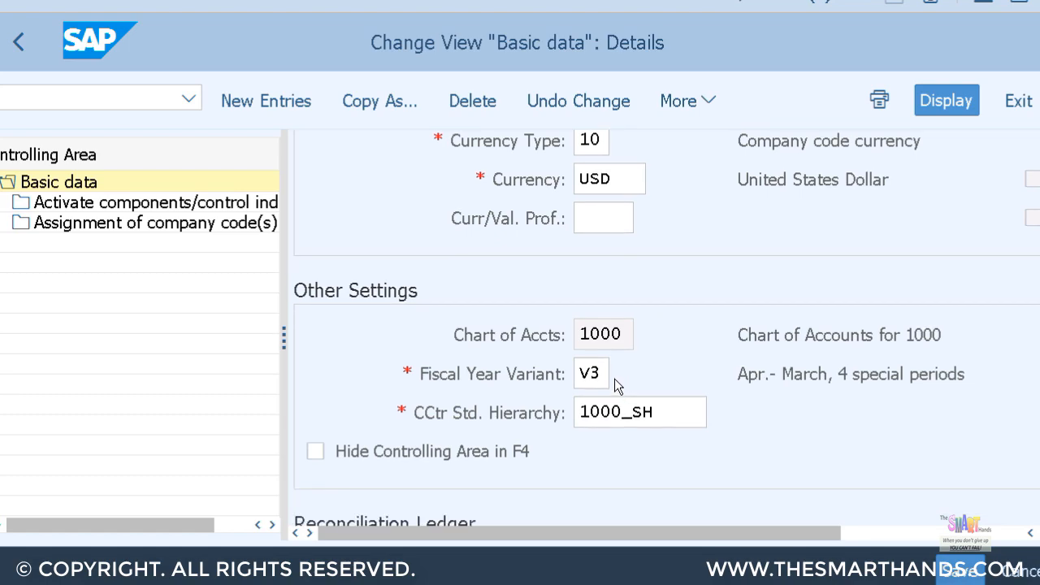
pyautogui.scroll(-1, 622, 379)
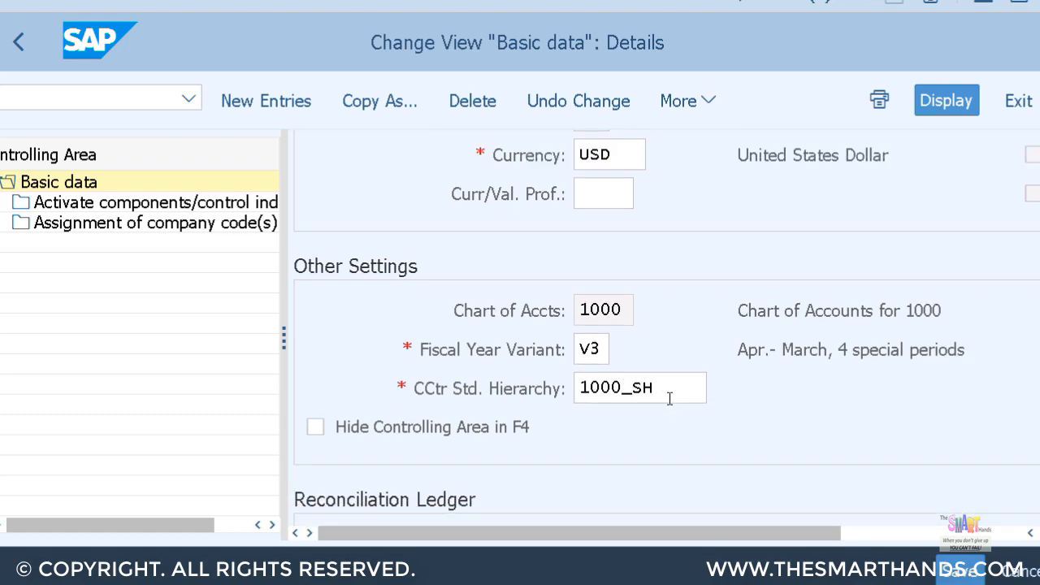
pyautogui.scroll(-2, 670, 398)
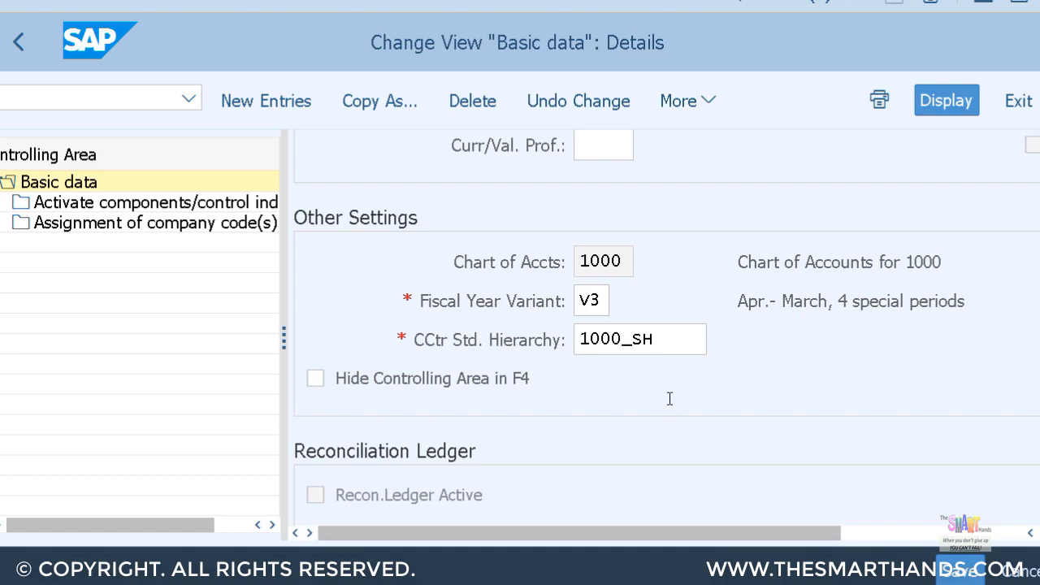
pyautogui.press('Return')
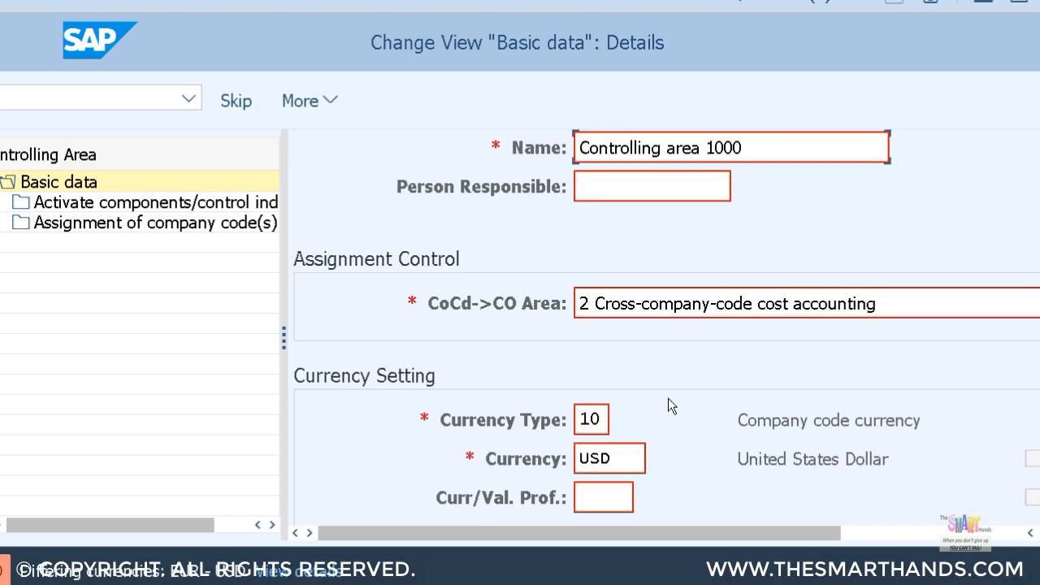
pyautogui.scroll(-7, 825, 195)
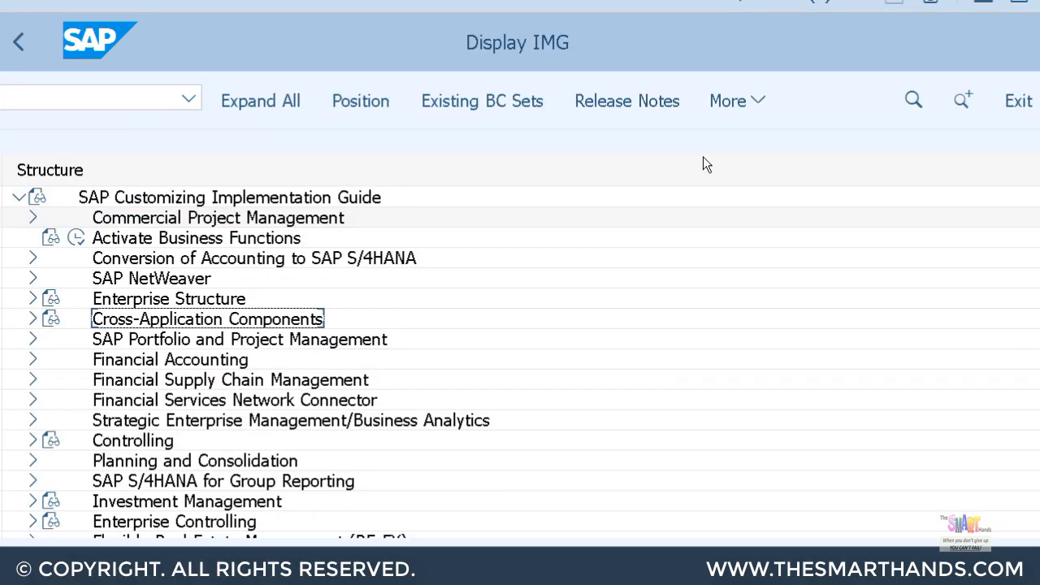
# Step: Open the Maintain Controlling Area activity under Enterprise Structure, Definition, Controlling
pyautogui.click(32, 299)
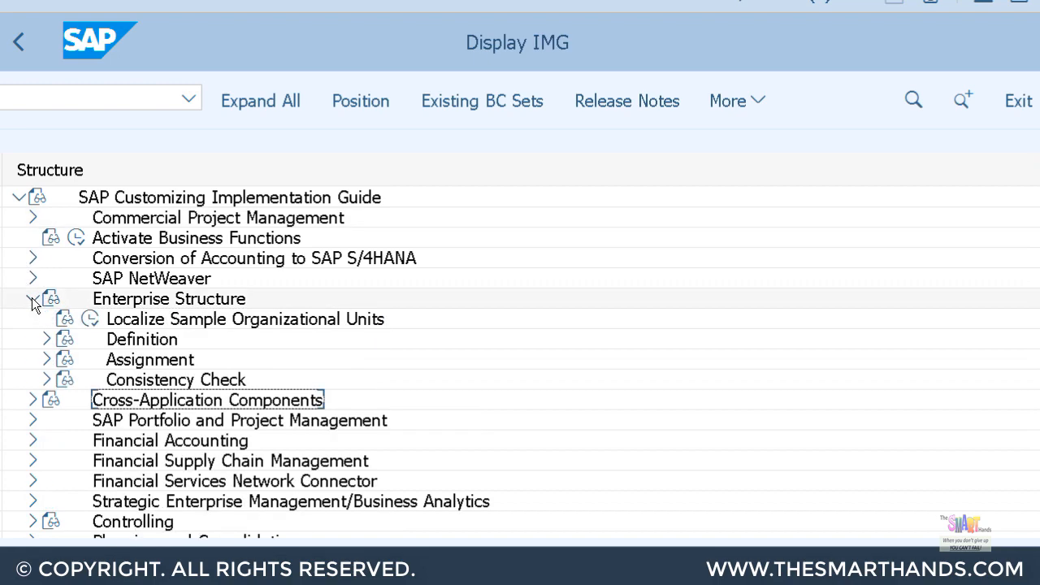
pyautogui.click(46, 339)
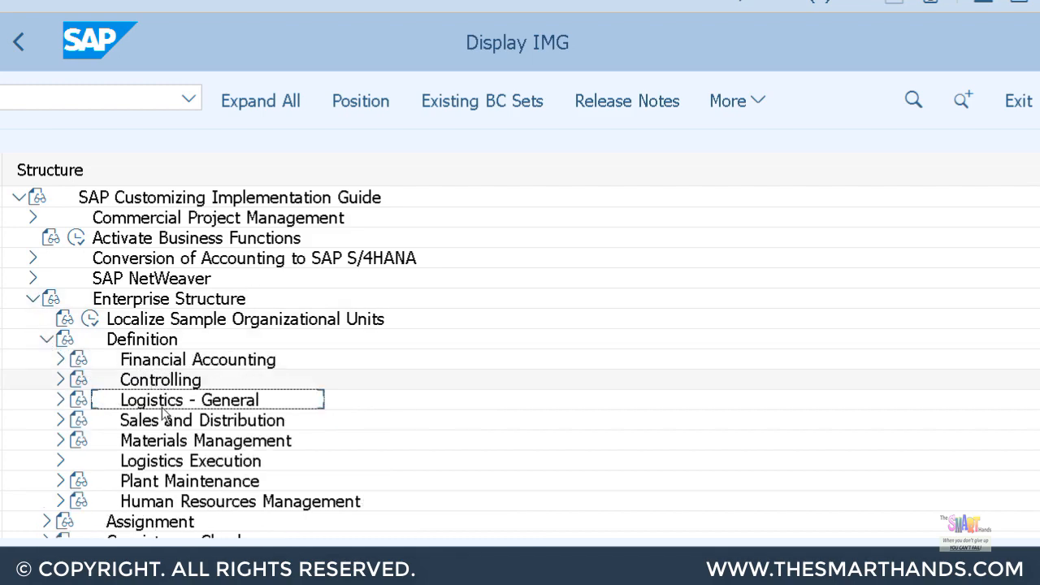
pyautogui.click(60, 380)
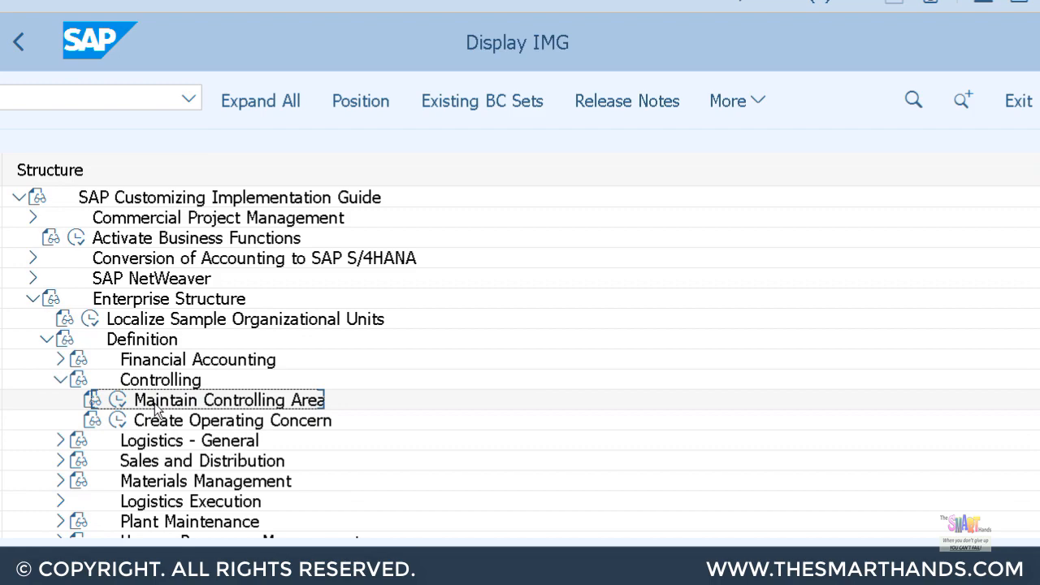
pyautogui.click(278, 402)
pyautogui.click(118, 400)
pyautogui.doubleClick(177, 220)
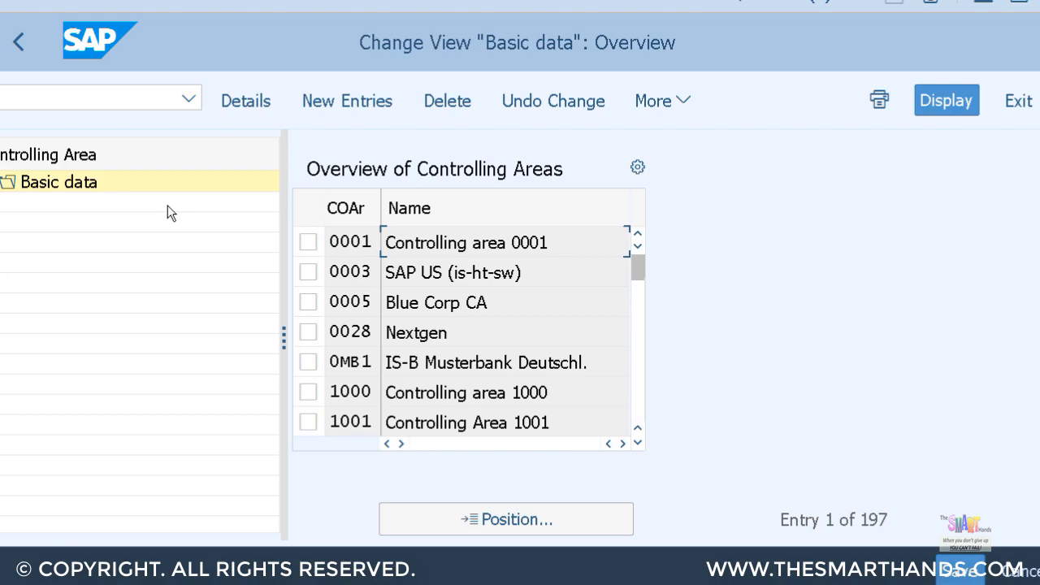
# Step: Review the basic data details of controlling area 0001, skip its entry check and return to the implementation guide
pyautogui.doubleClick(453, 241)
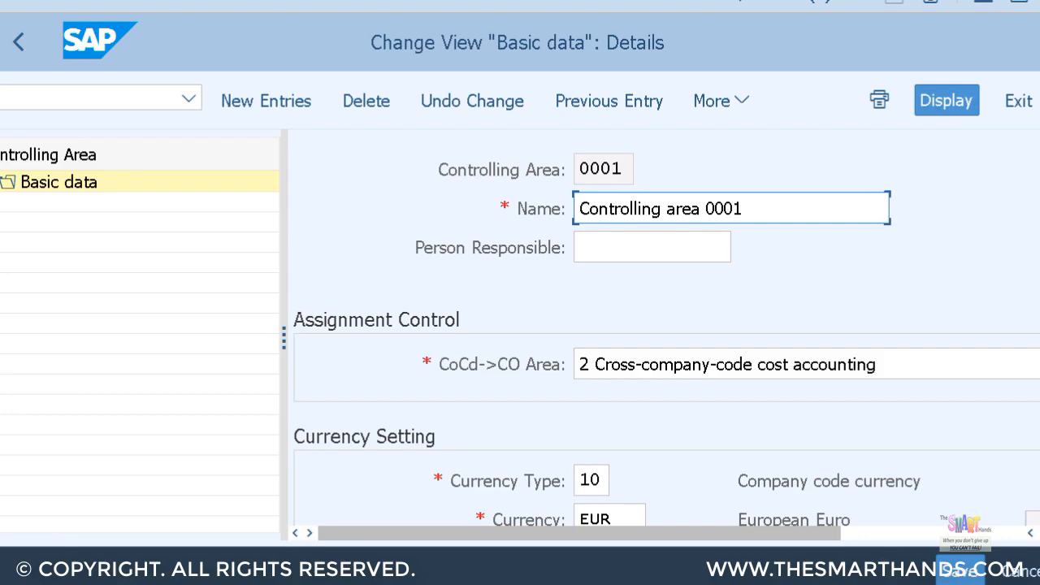
pyautogui.scroll(-10, 666, 330)
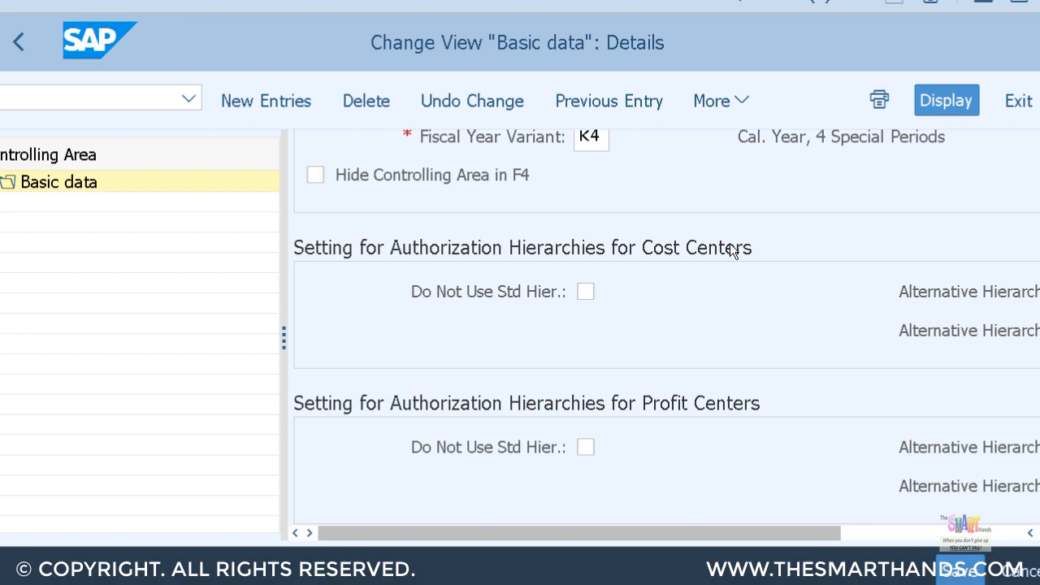
pyautogui.press('Return')
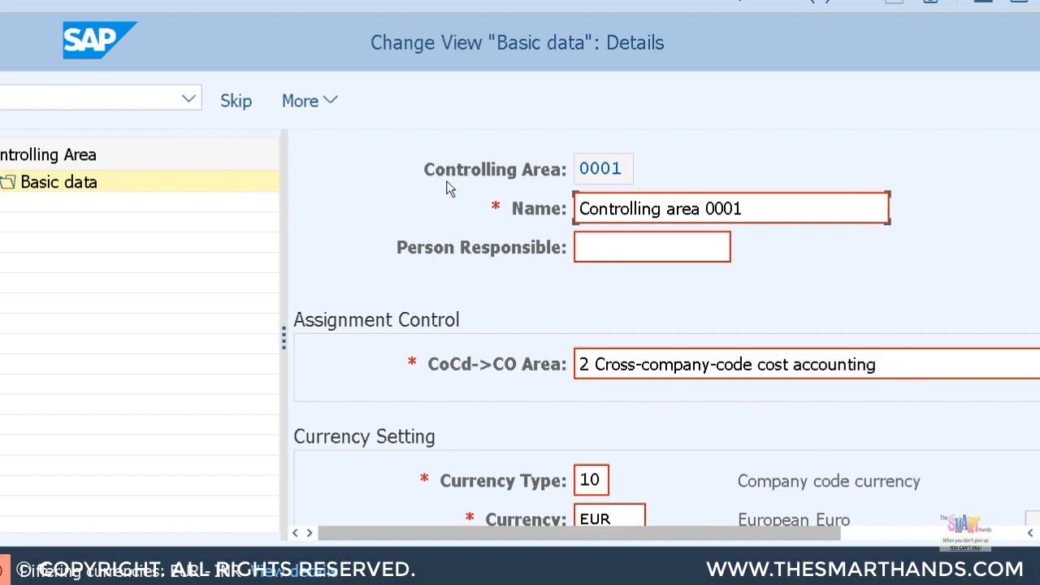
pyautogui.click(242, 102)
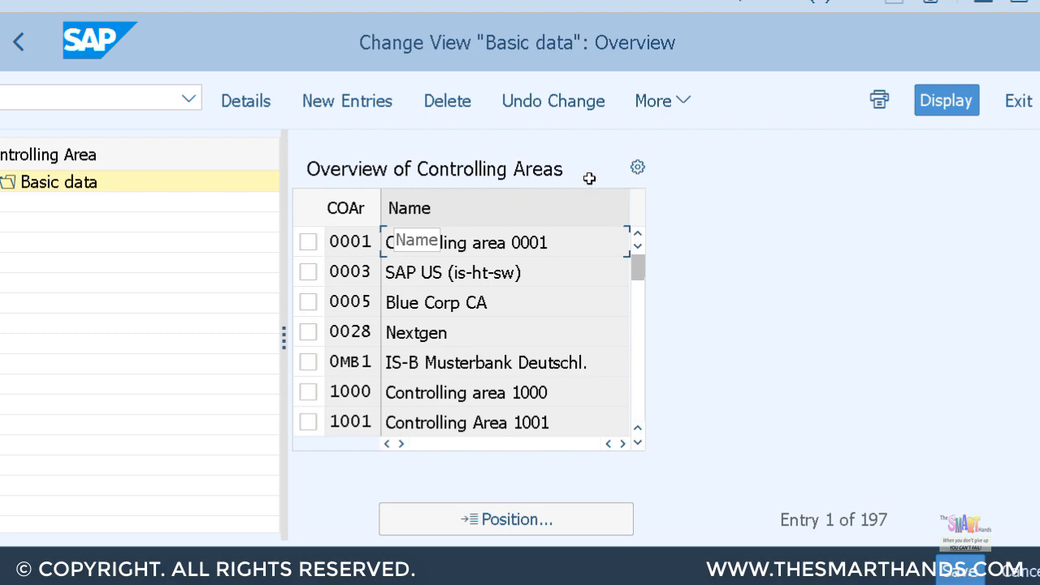
pyautogui.press('F3')
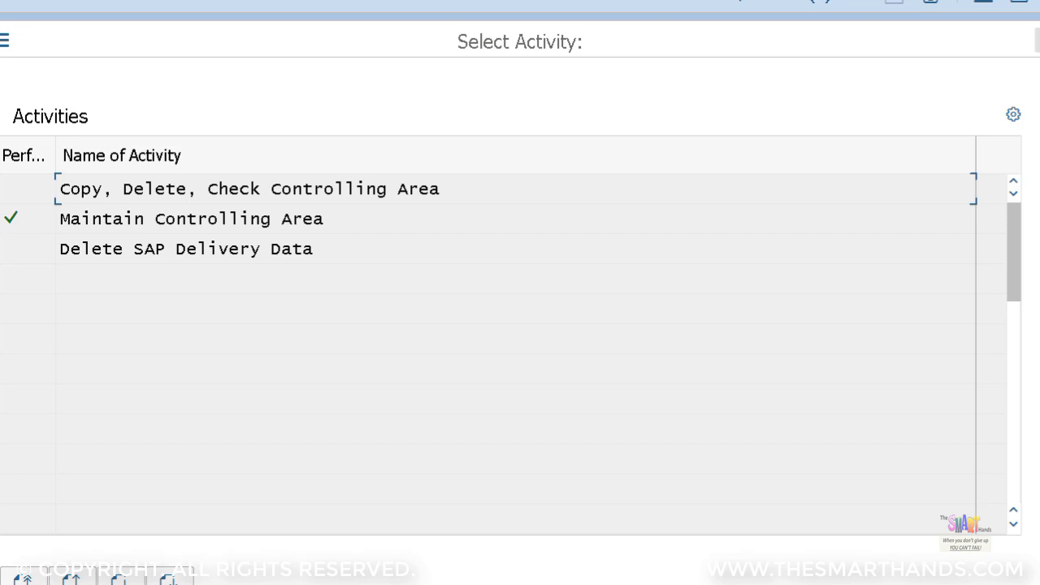
pyautogui.press('Escape')
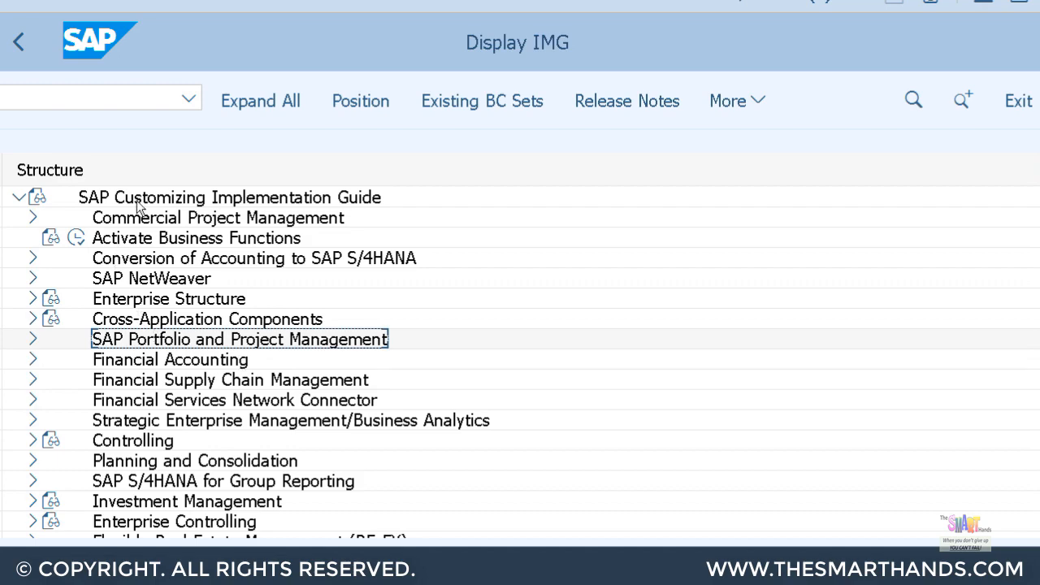
# Step: Open the Edit Chart of Accounts List activity under Financial Accounting, General Ledger Accounting, Master Data, G/L Accounts, Preparations
pyautogui.click(32, 360)
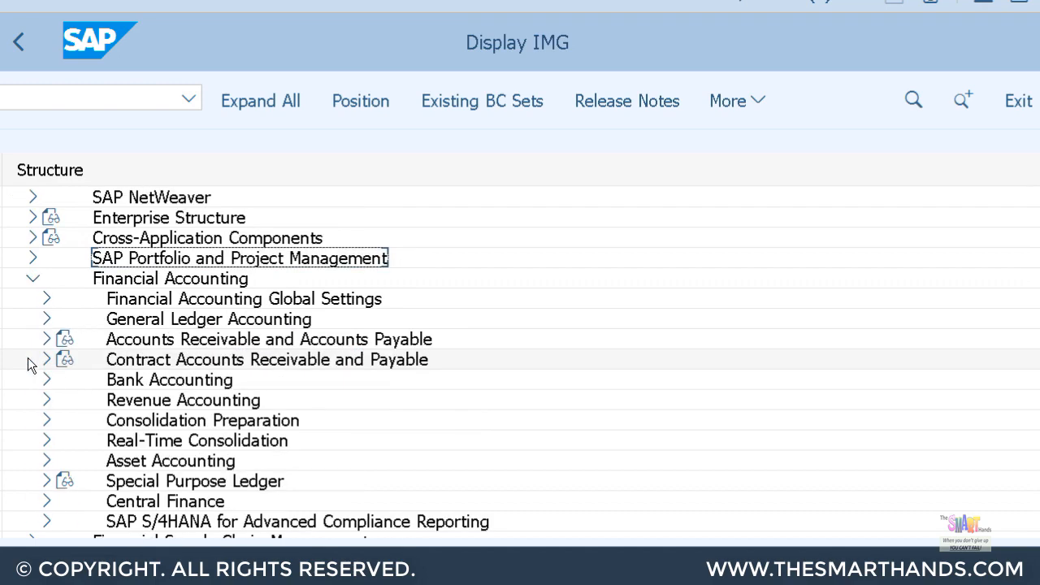
pyautogui.click(46, 320)
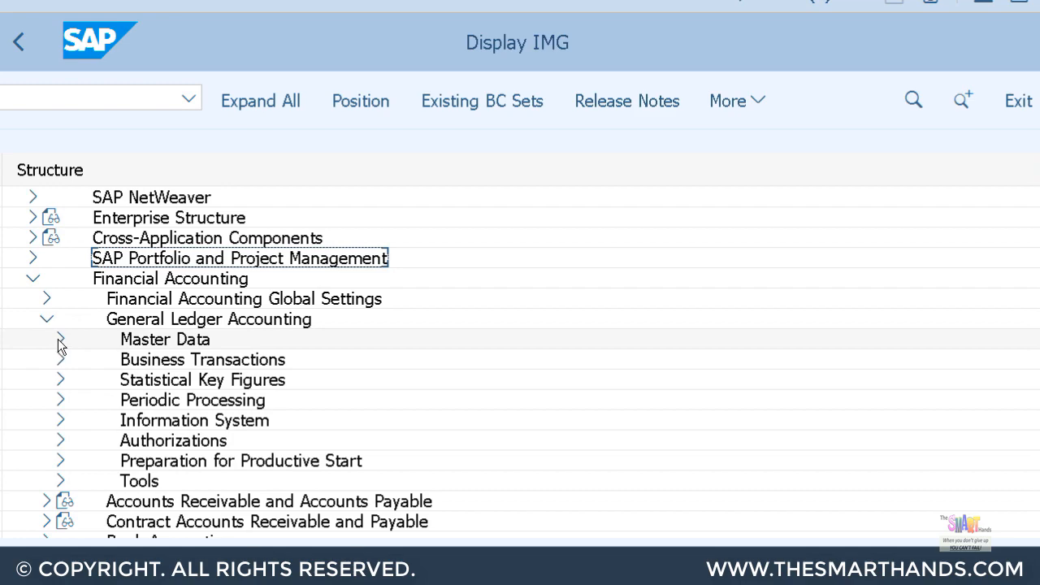
pyautogui.click(61, 339)
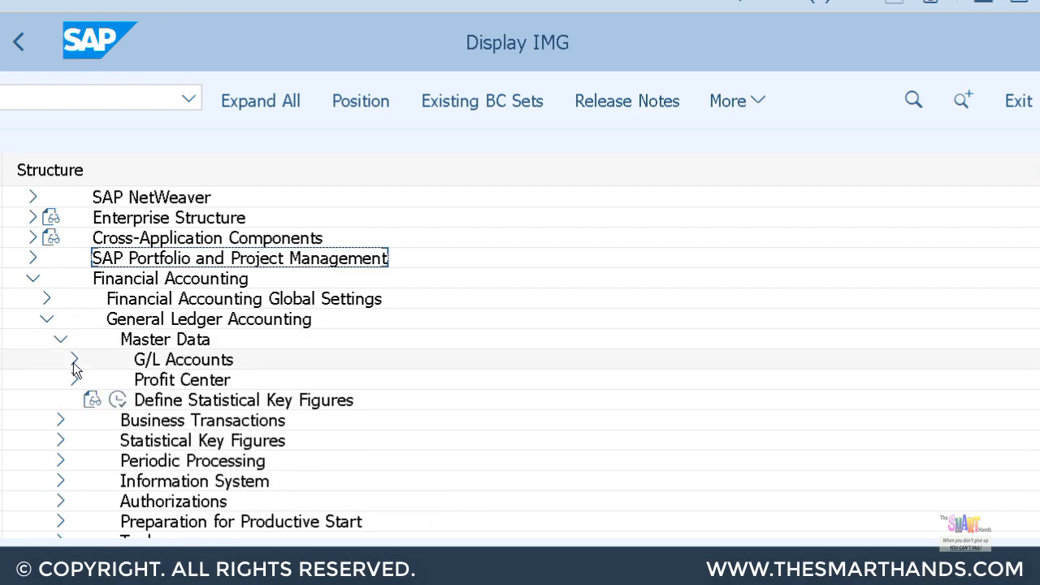
pyautogui.click(73, 361)
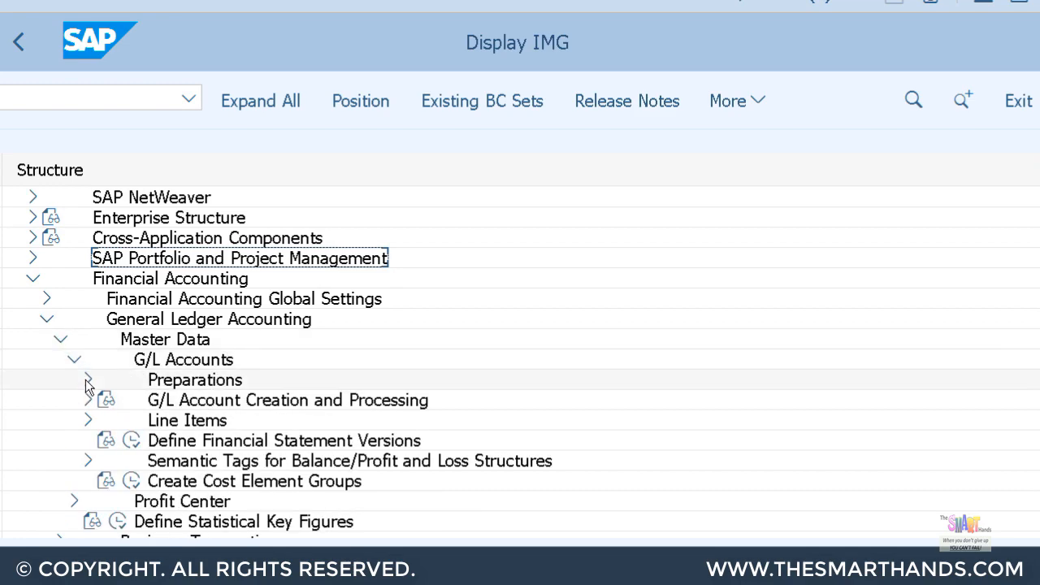
pyautogui.click(87, 380)
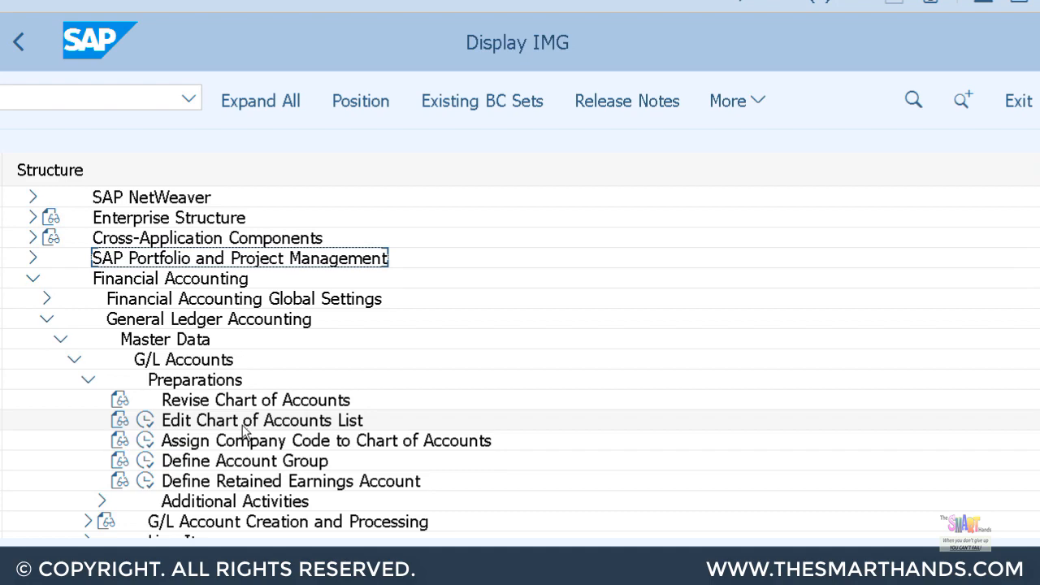
pyautogui.click(145, 420)
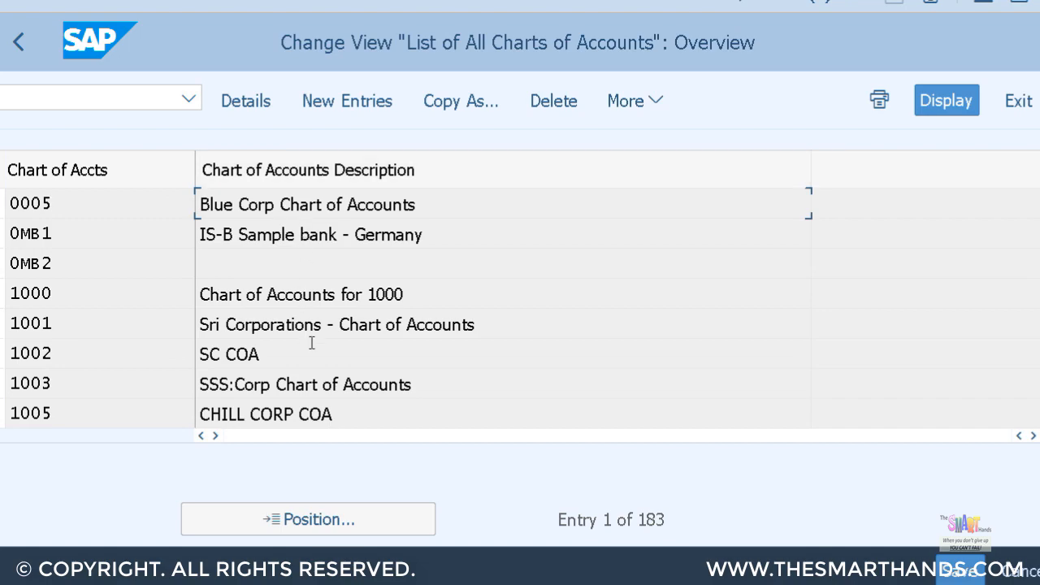
# Step: Look through the list of existing charts of accounts and their descriptions
pyautogui.scroll(-6, 311, 343)
pyautogui.scroll(-6, 311, 343)
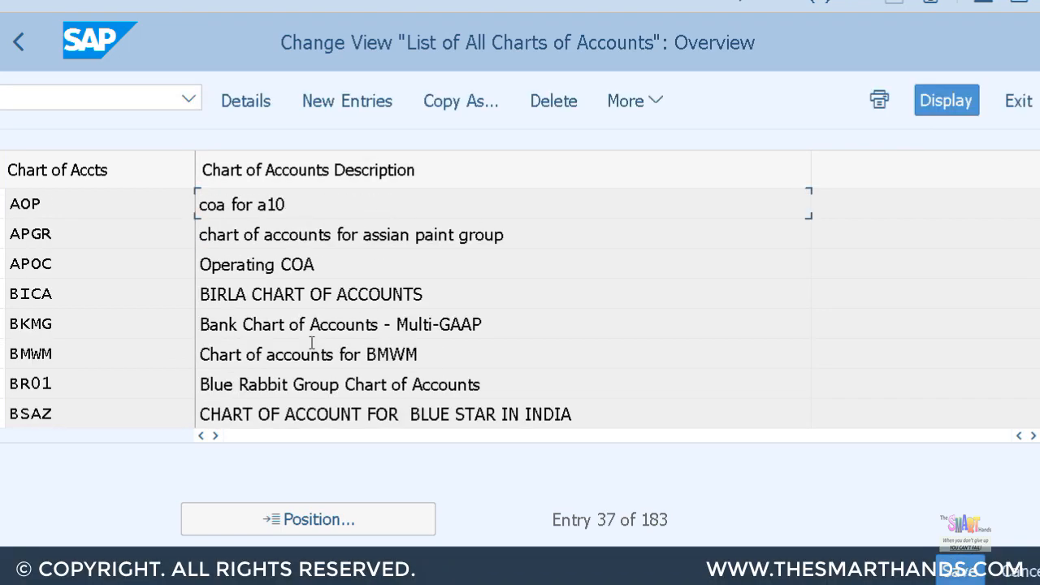
pyautogui.scroll(-5, 311, 343)
pyautogui.scroll(-16, 311, 343)
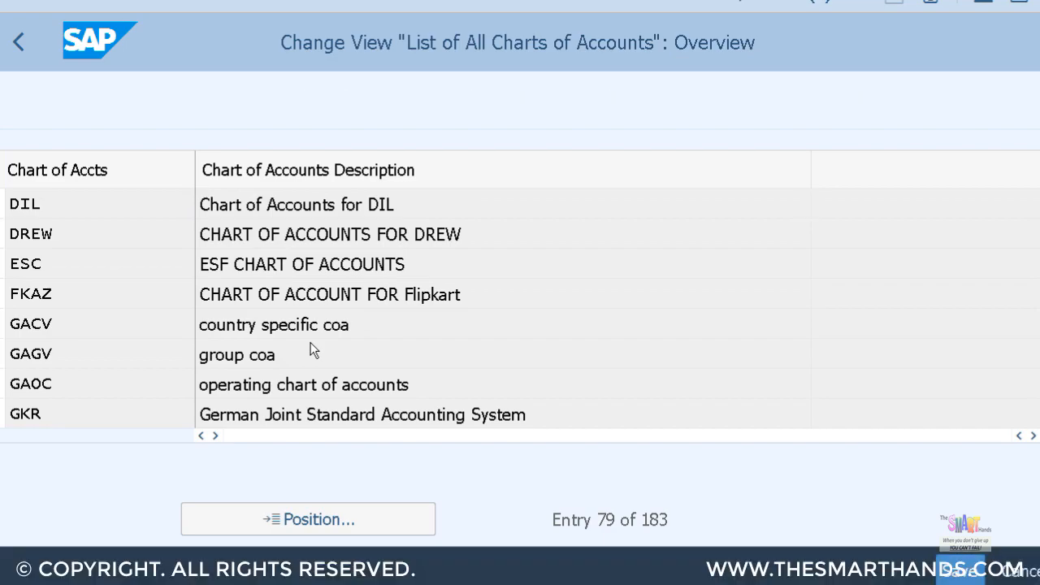
pyautogui.scroll(-6, 312, 343)
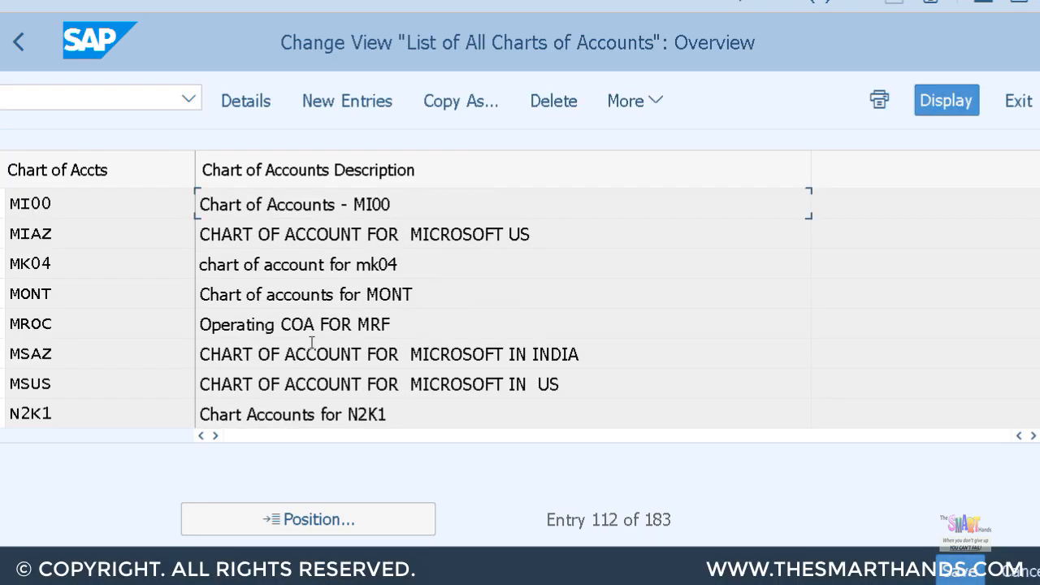
pyautogui.scroll(4, 311, 347)
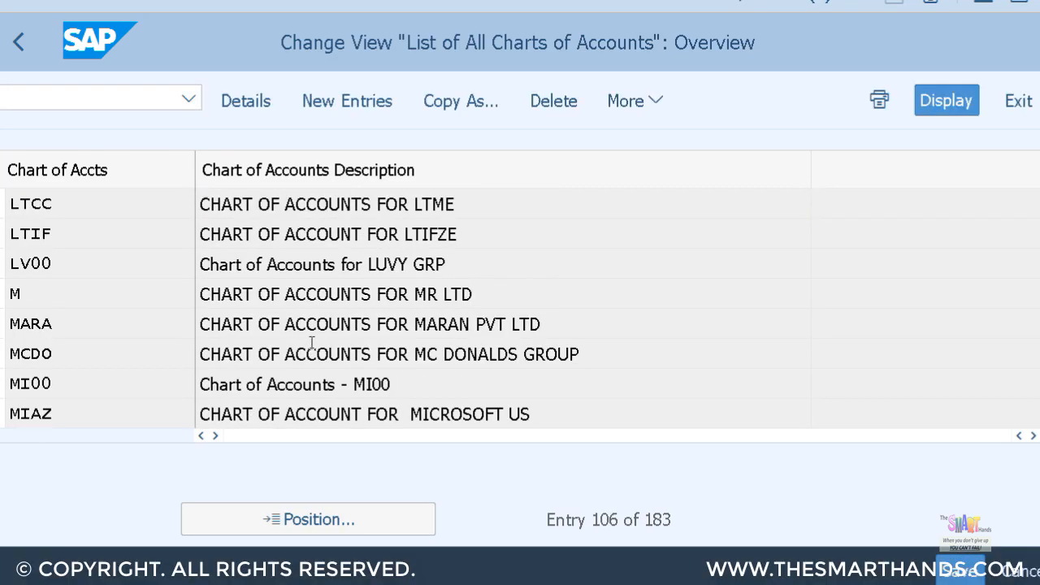
pyautogui.scroll(16, 311, 341)
pyautogui.scroll(19, 311, 335)
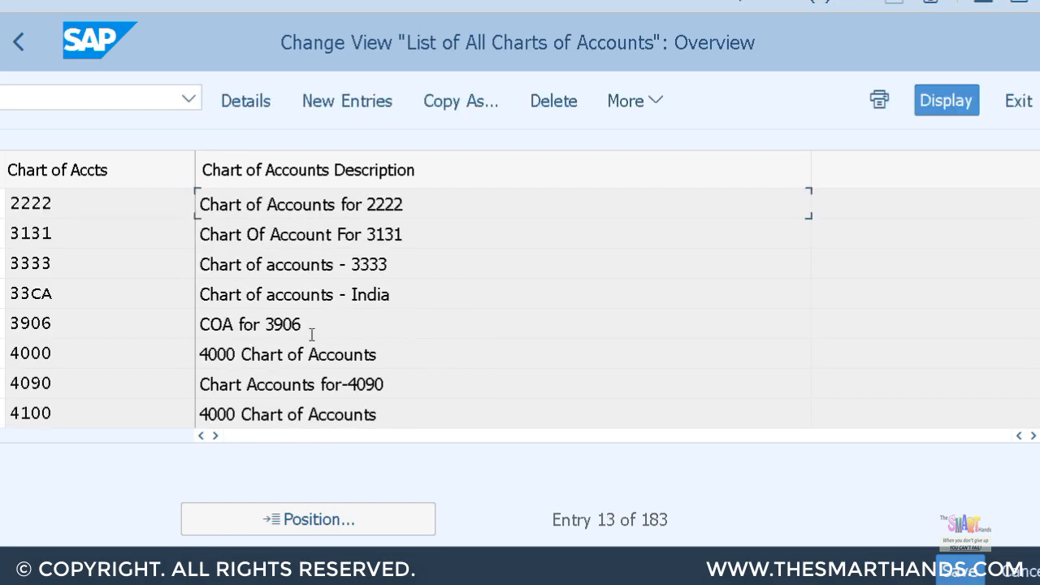
# Step: Add a new chart of accounts entry with the code M000 and the description "M Test COA"
pyautogui.click(360, 103)
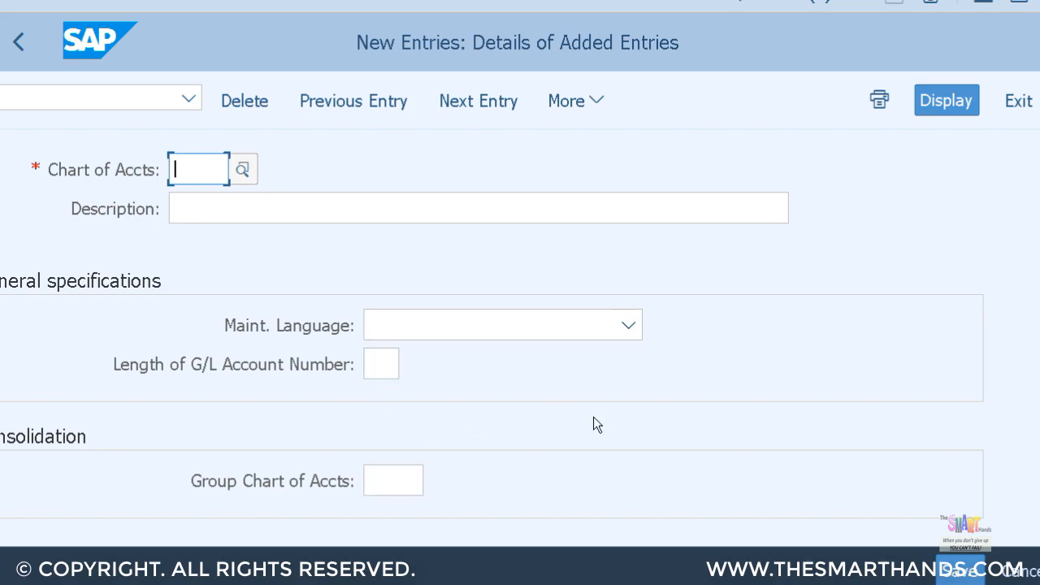
pyautogui.scroll(-1, 594, 420)
pyautogui.scroll(1, 592, 423)
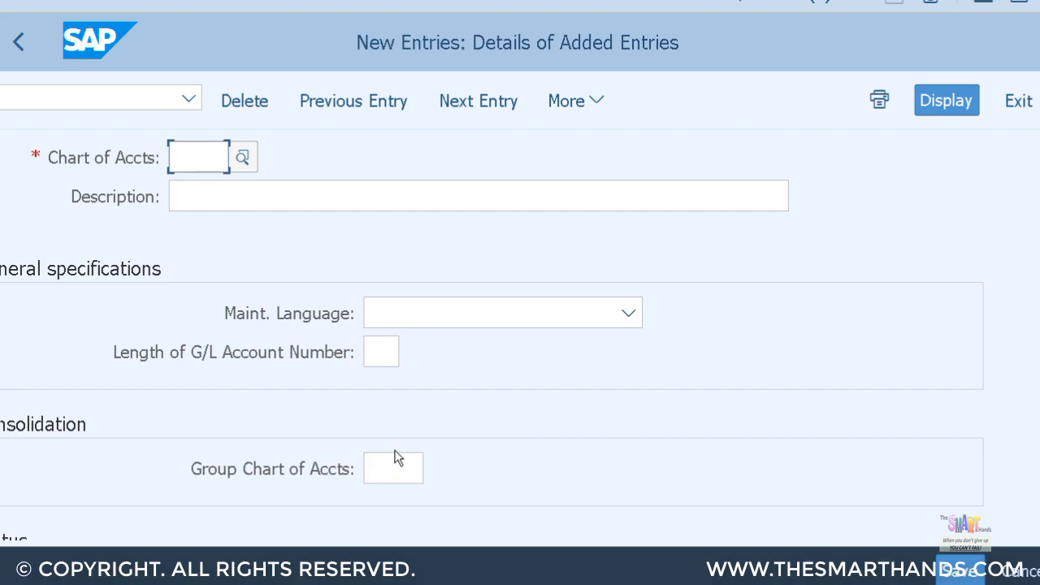
pyautogui.scroll(-1, 397, 458)
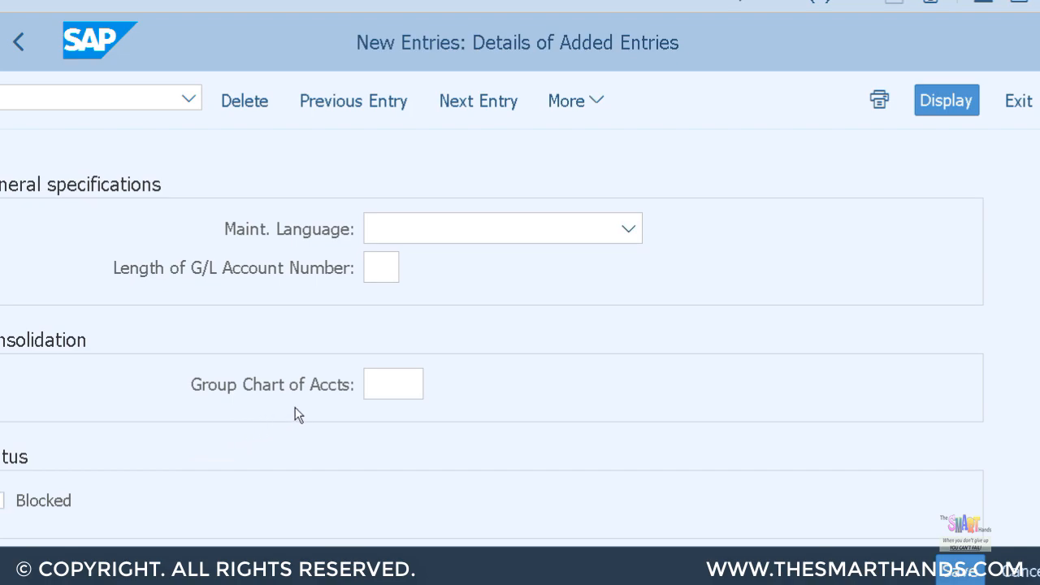
pyautogui.scroll(1, 295, 407)
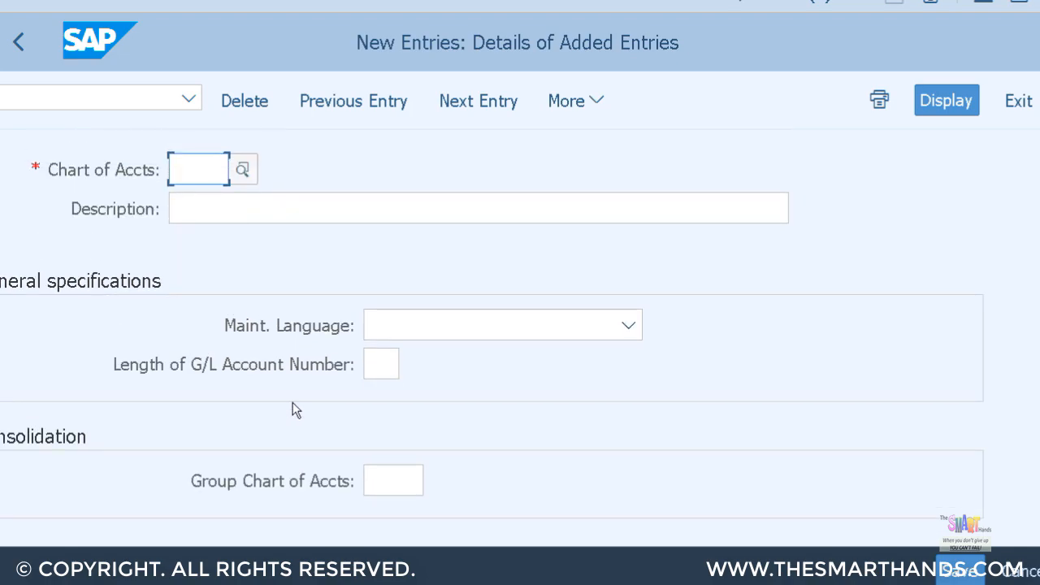
pyautogui.click(287, 224)
pyautogui.click(198, 174)
pyautogui.click(246, 211)
pyautogui.click(192, 178)
pyautogui.write('M000')
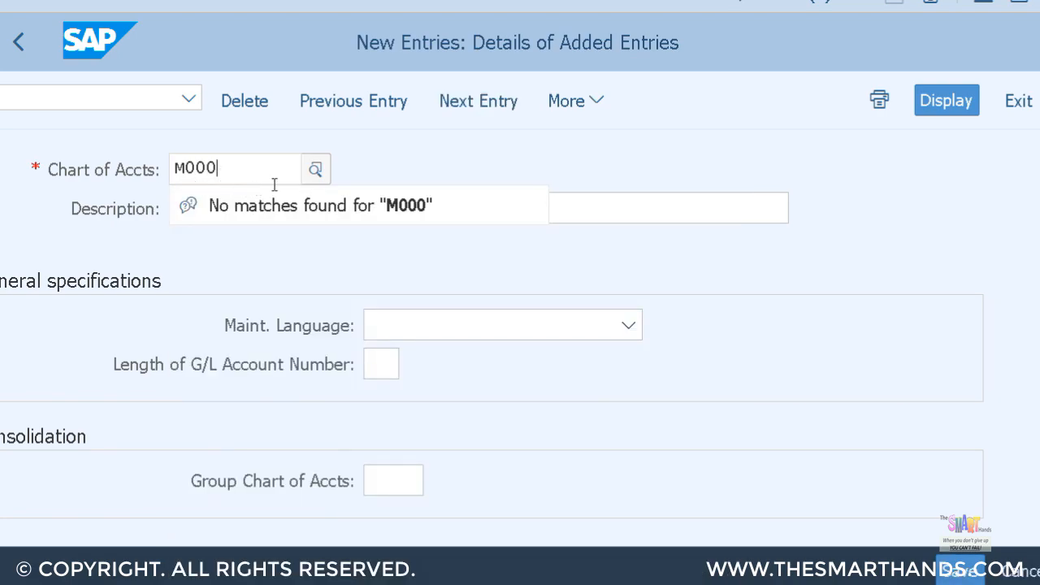
pyautogui.click(642, 213)
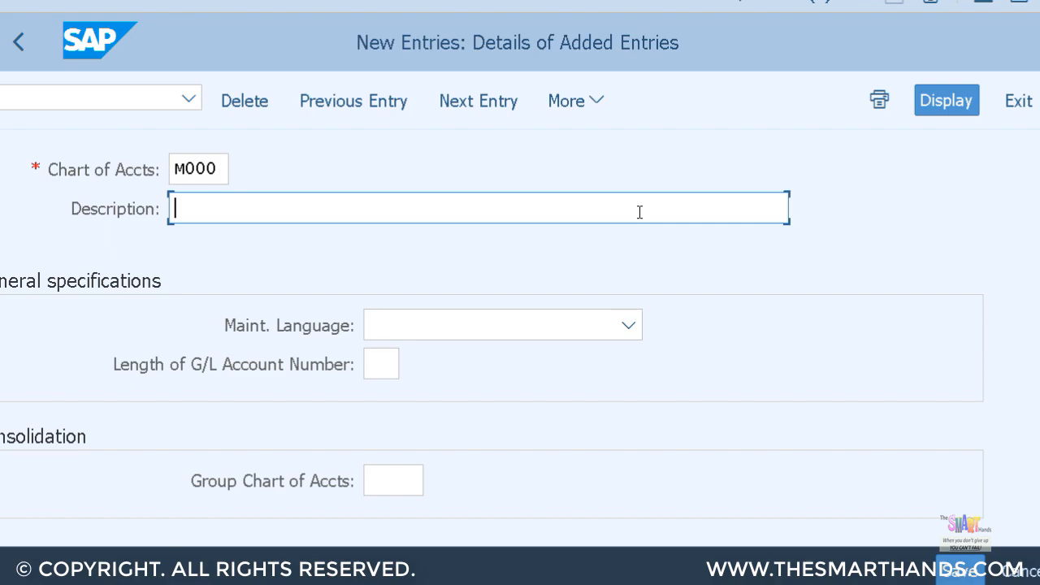
pyautogui.write('M Test COA')
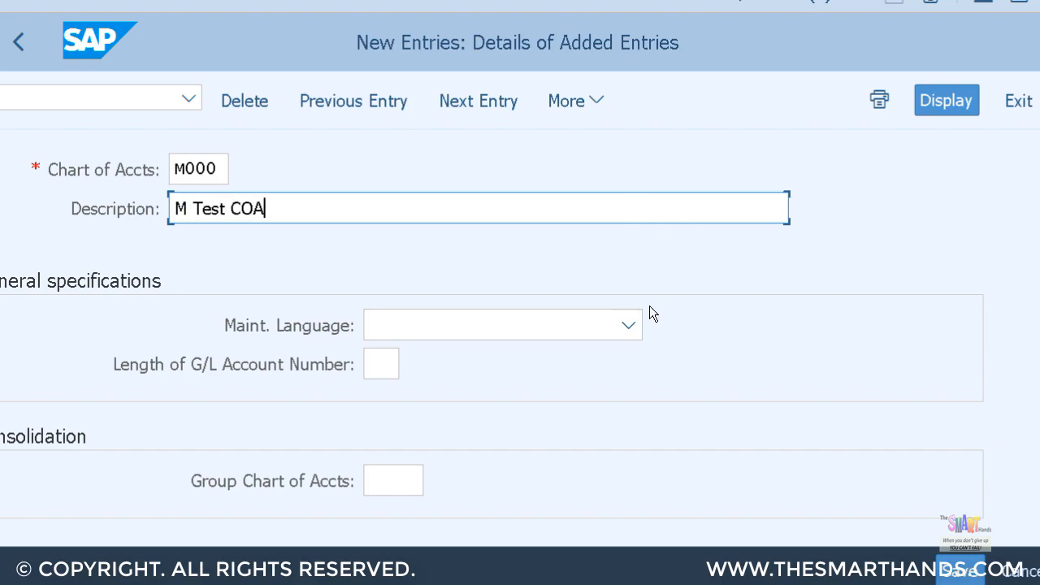
# Step: Set the maintenance language to EN English and the length of the G/L account number to 6
pyautogui.click(606, 328)
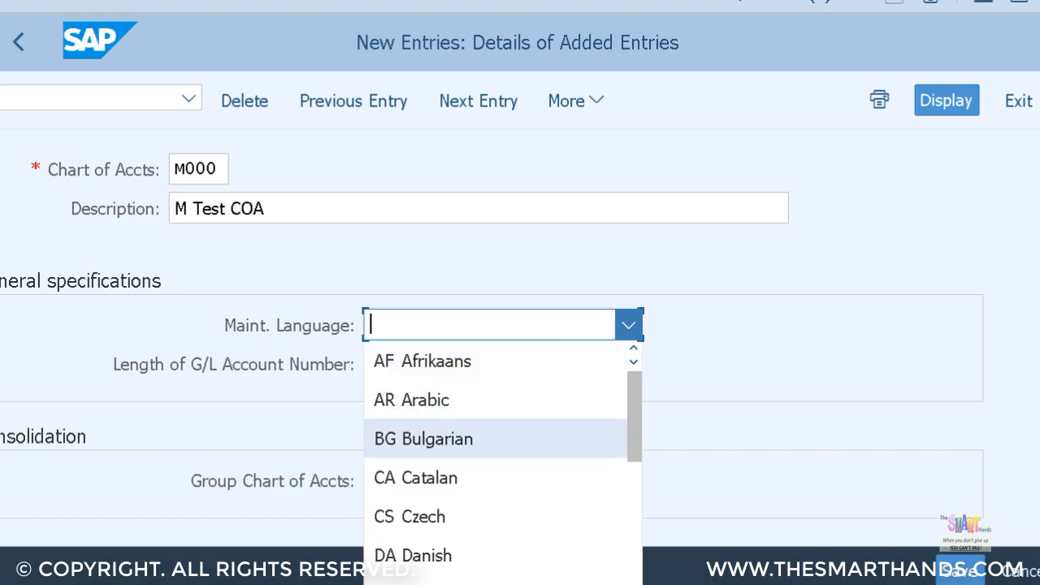
pyautogui.click(485, 582)
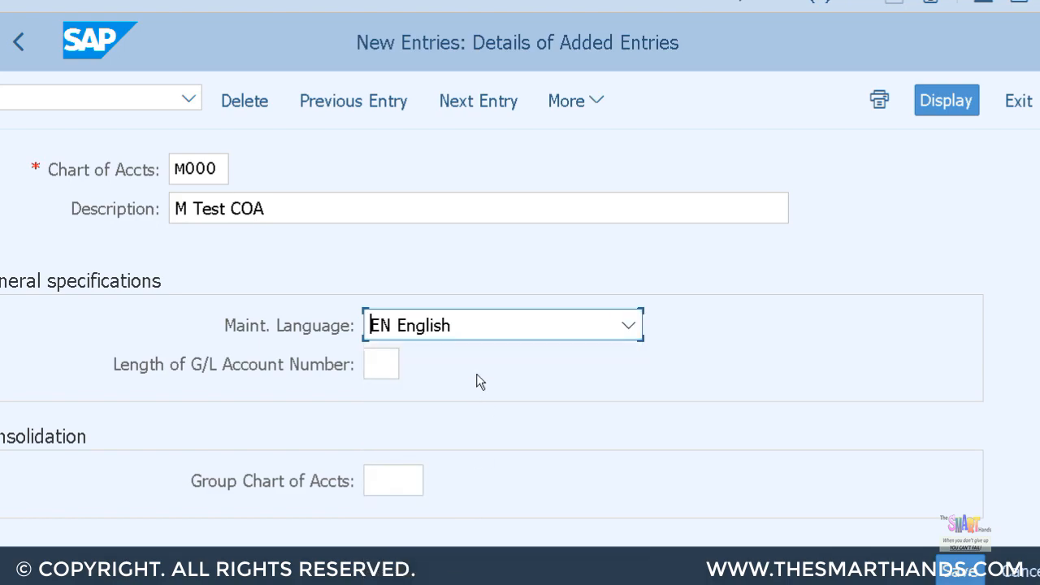
pyautogui.click(388, 365)
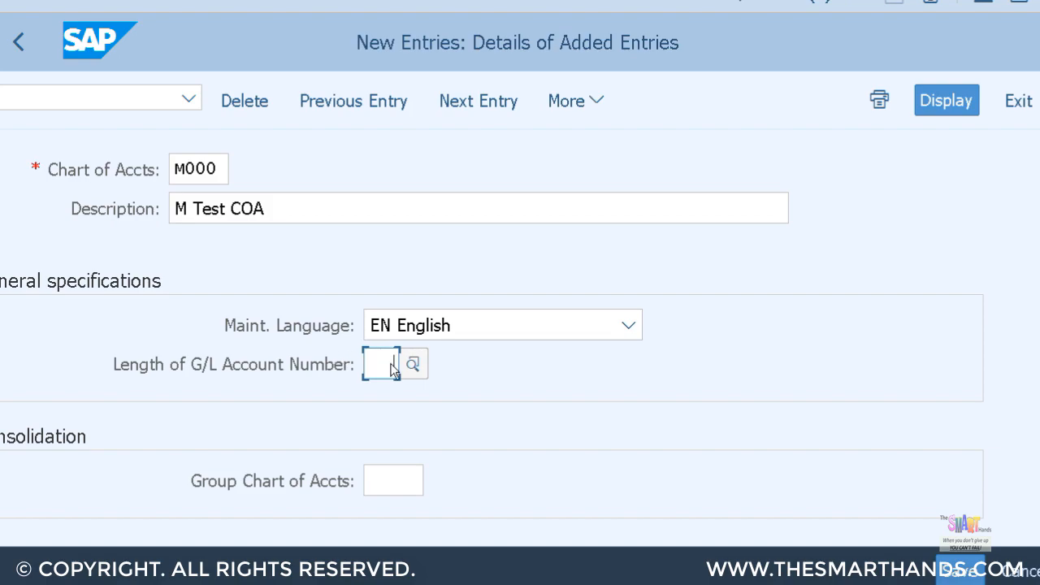
pyautogui.write('6')
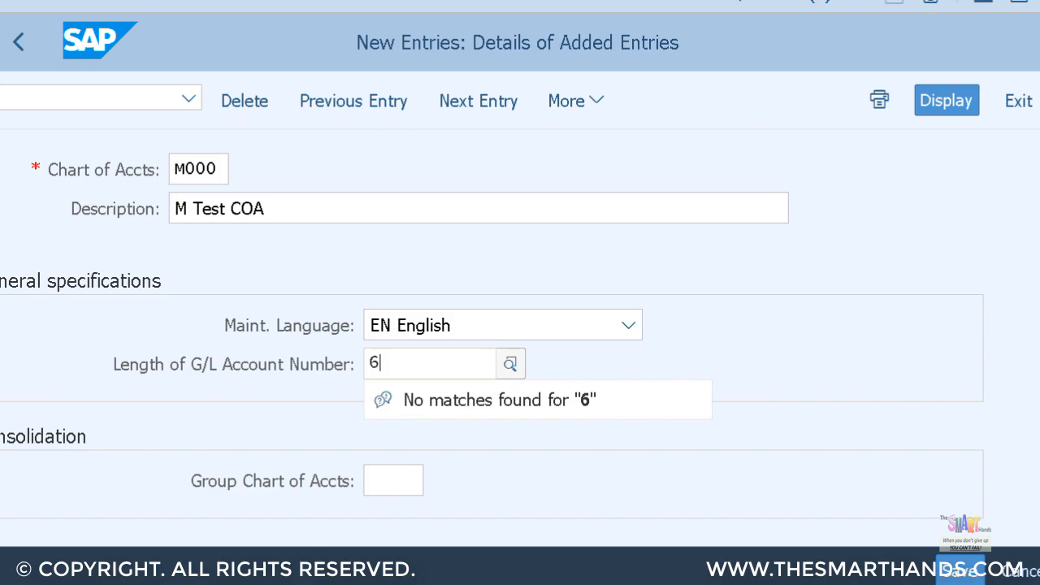
pyautogui.press('Return')
# Step: Save chart of accounts M000 under the customizing request A4HK900546
pyautogui.scroll(-1, 993, 360)
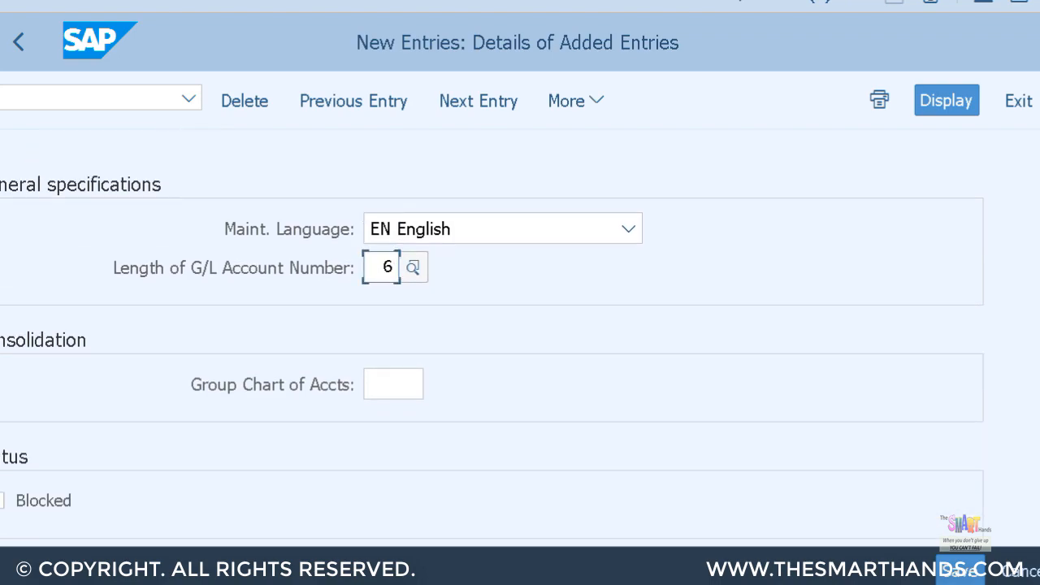
pyautogui.click(952, 572)
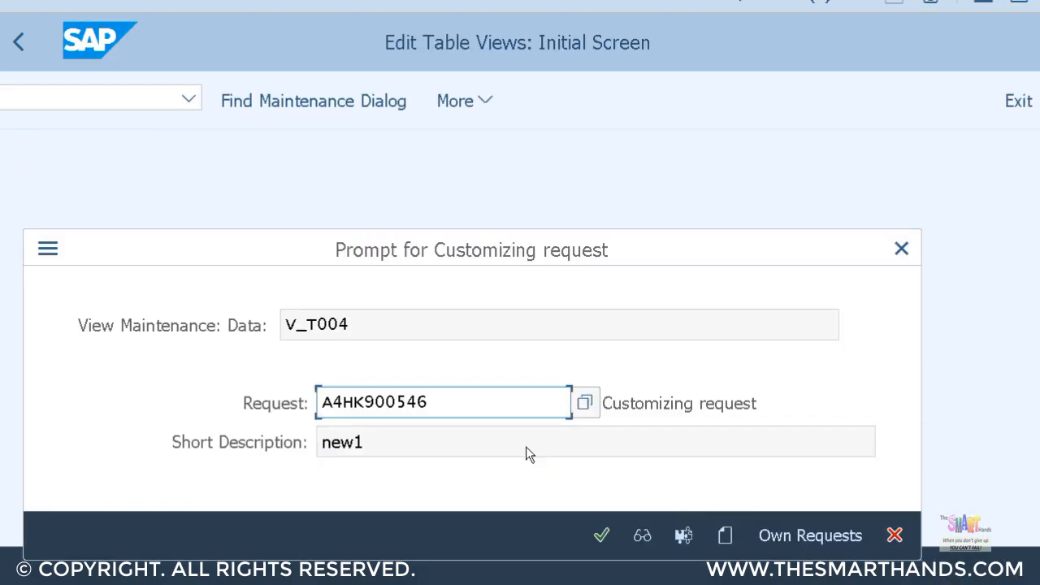
pyautogui.click(602, 535)
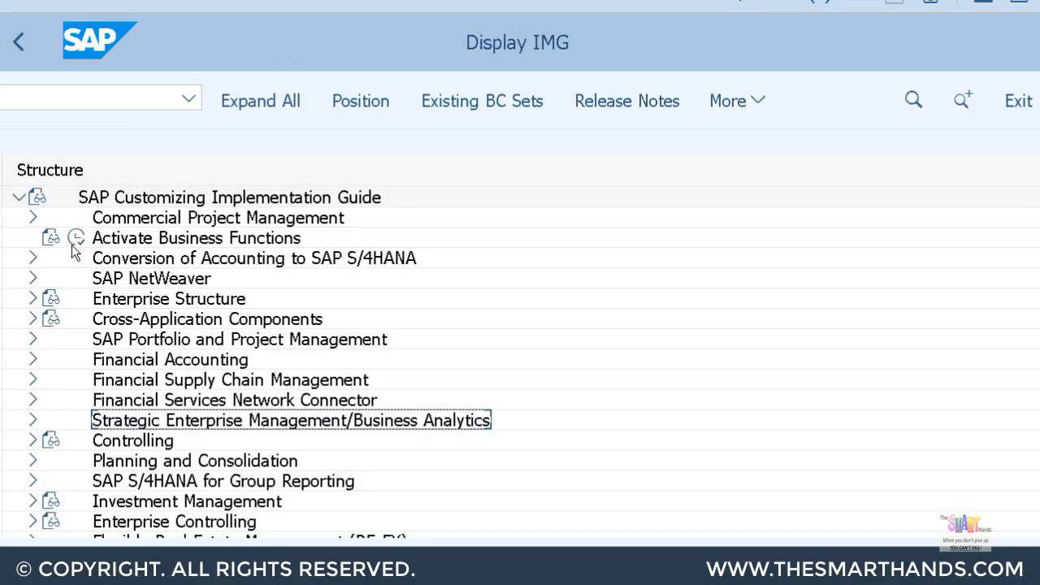
# Step: Open the Edit Company Code Data activity under Enterprise Structure, Definition, Financial Accounting
pyautogui.click(33, 298)
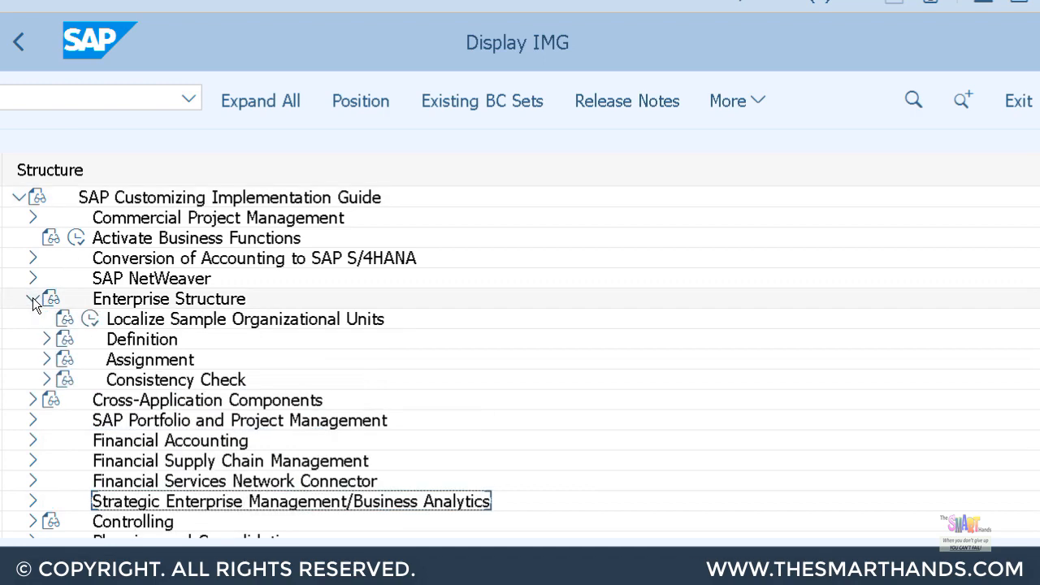
pyautogui.click(45, 340)
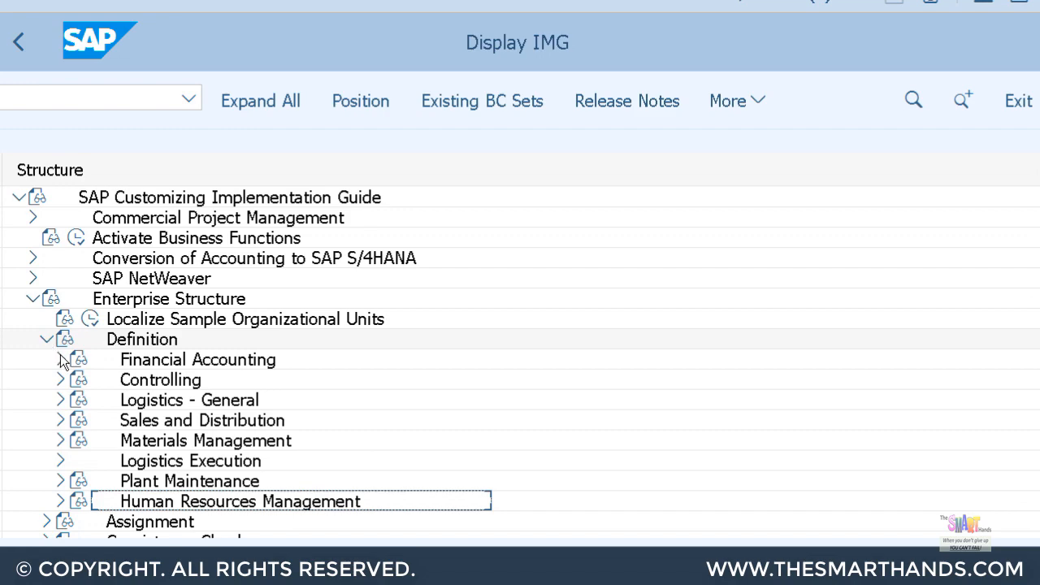
pyautogui.click(60, 360)
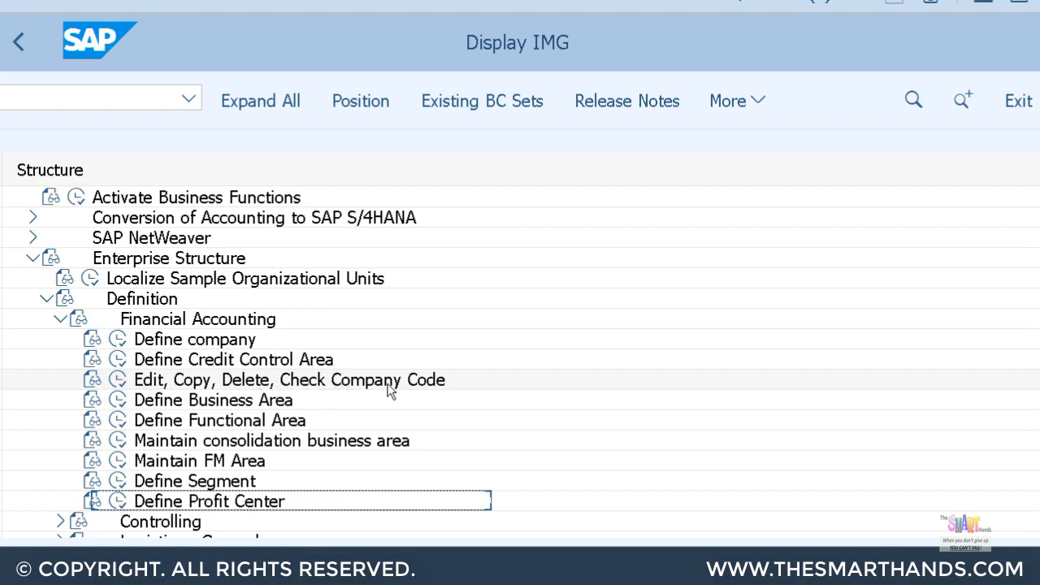
pyautogui.click(118, 380)
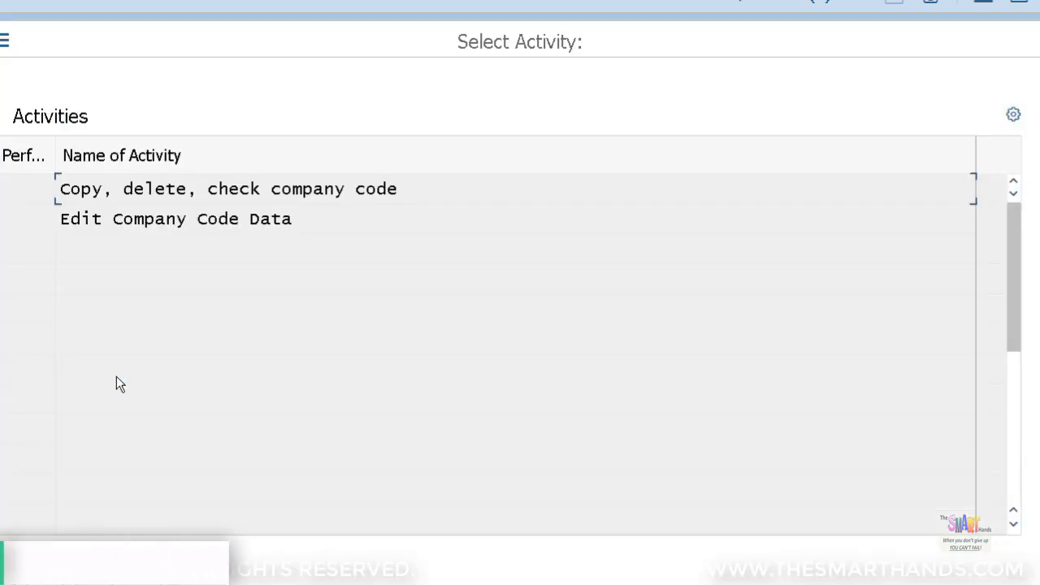
pyautogui.doubleClick(170, 217)
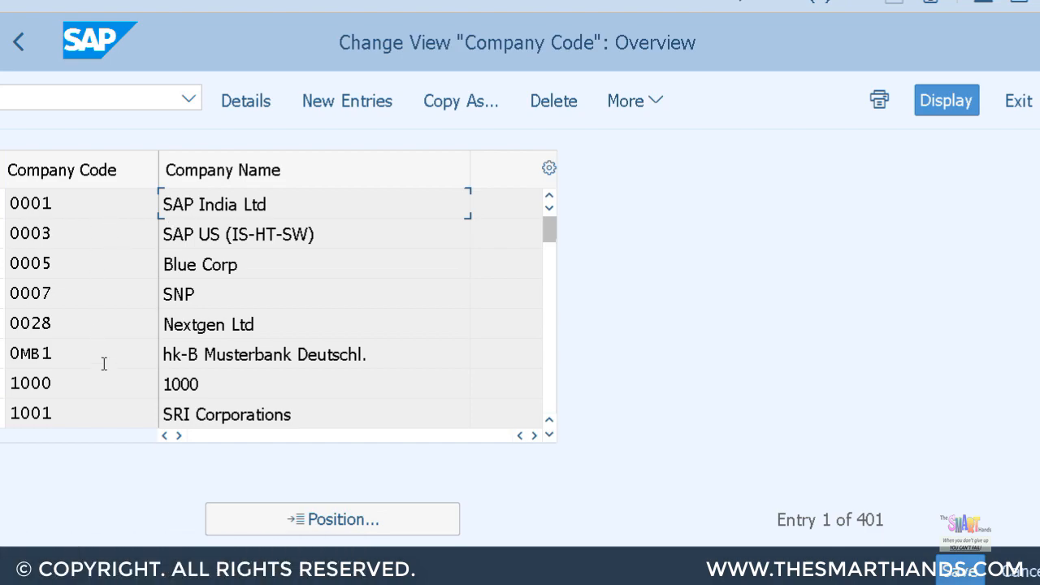
# Step: Look through the list of existing company codes and their company names
pyautogui.click(550, 316)
pyautogui.click(552, 340)
pyautogui.click(553, 350)
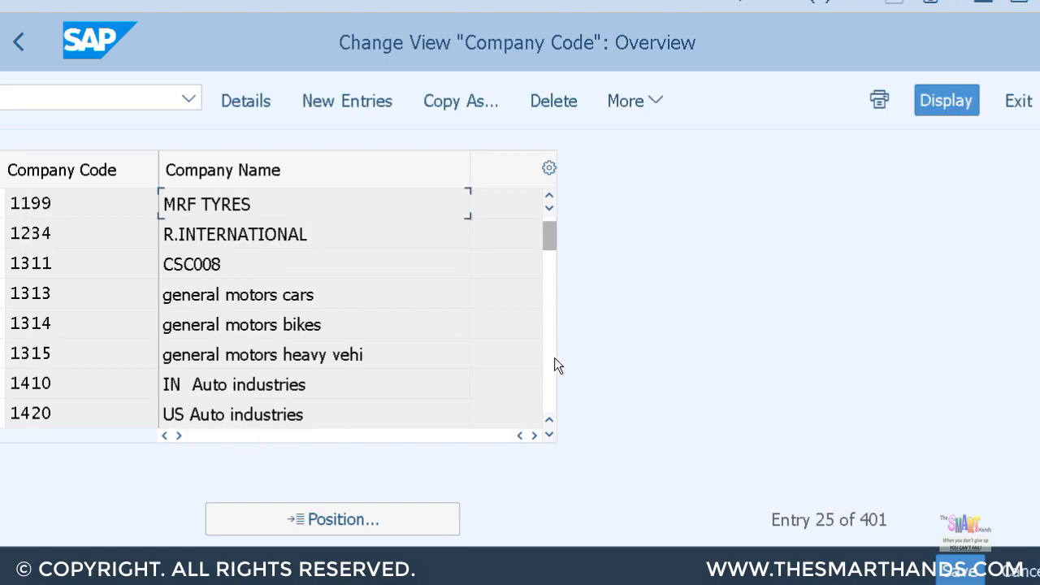
pyautogui.click(549, 353)
pyautogui.moveTo(547, 244); pyautogui.dragTo(553, 313)
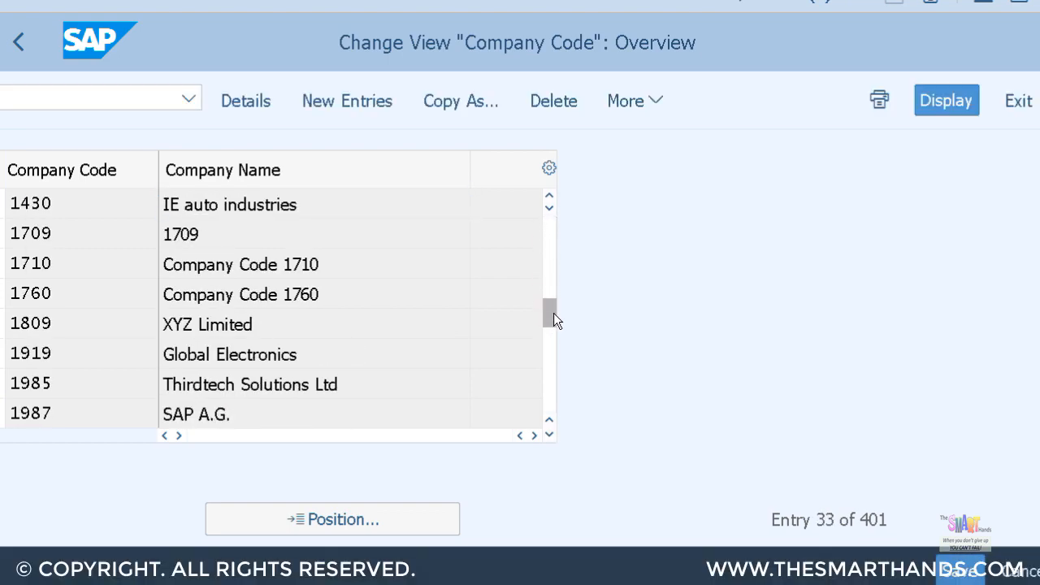
pyautogui.moveTo(557, 355); pyautogui.dragTo(551, 308)
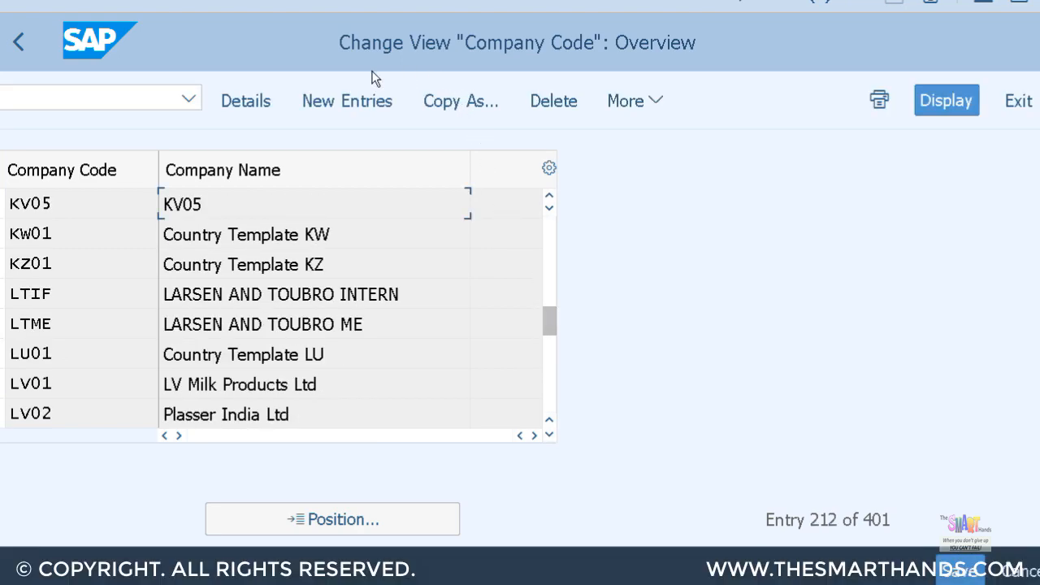
# Step: Add a new company code entry with the code M001 and the company name "M Test Company Code"
pyautogui.click(326, 99)
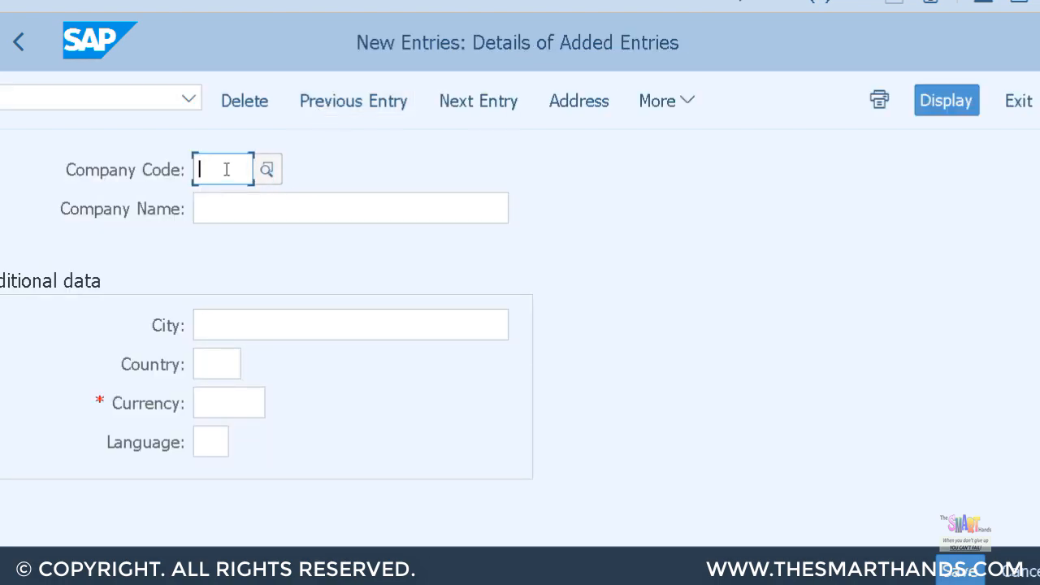
pyautogui.write('M000')
pyautogui.press('BackSpace')
pyautogui.write('1')
pyautogui.press('Tab')
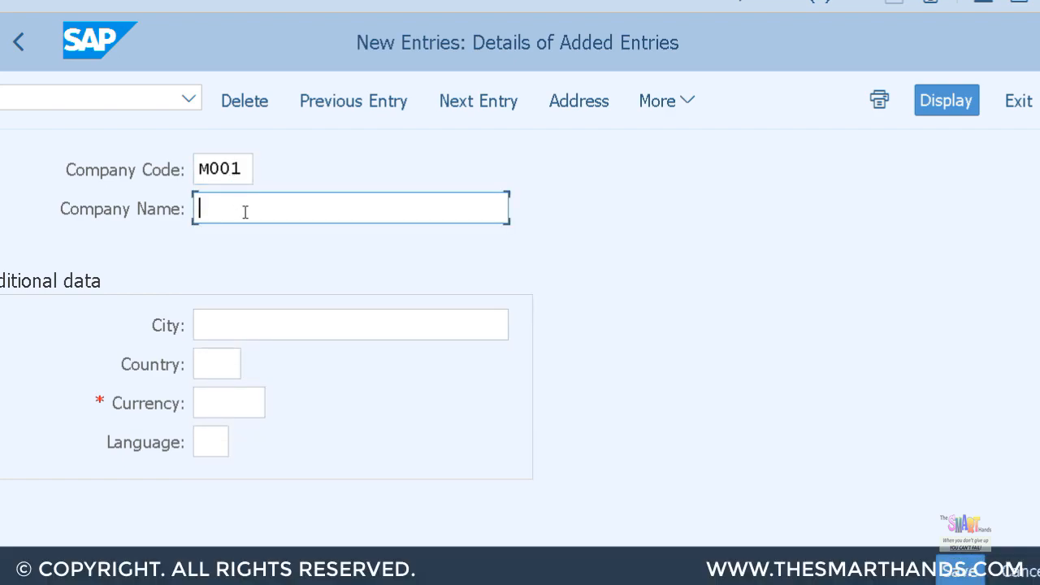
pyautogui.write('M Test Company Code')
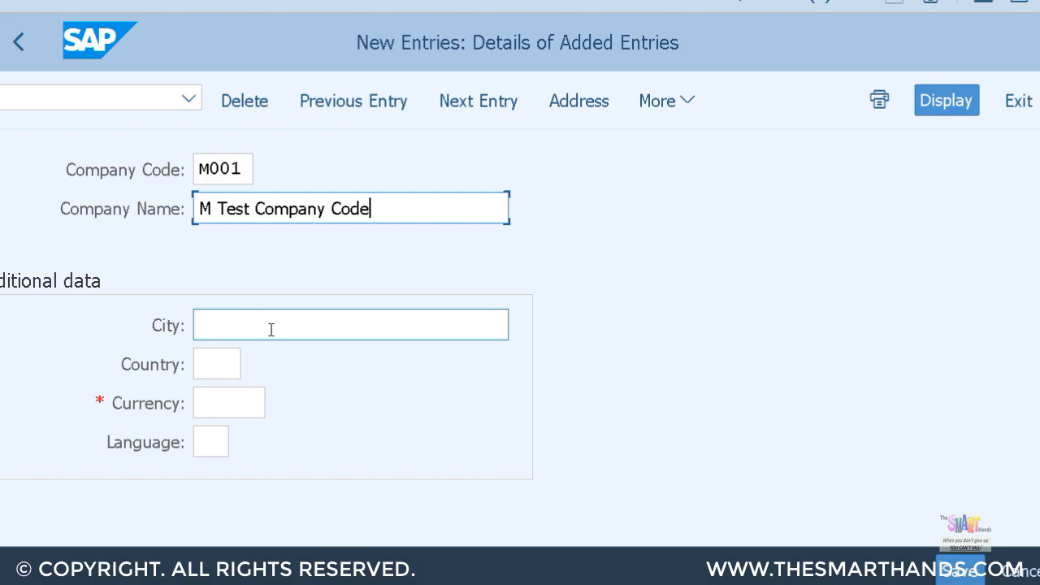
# Step: Set the company code's currency to AUD, country to AU and language to EN, and save the entry
pyautogui.click(237, 397)
pyautogui.write('AUD')
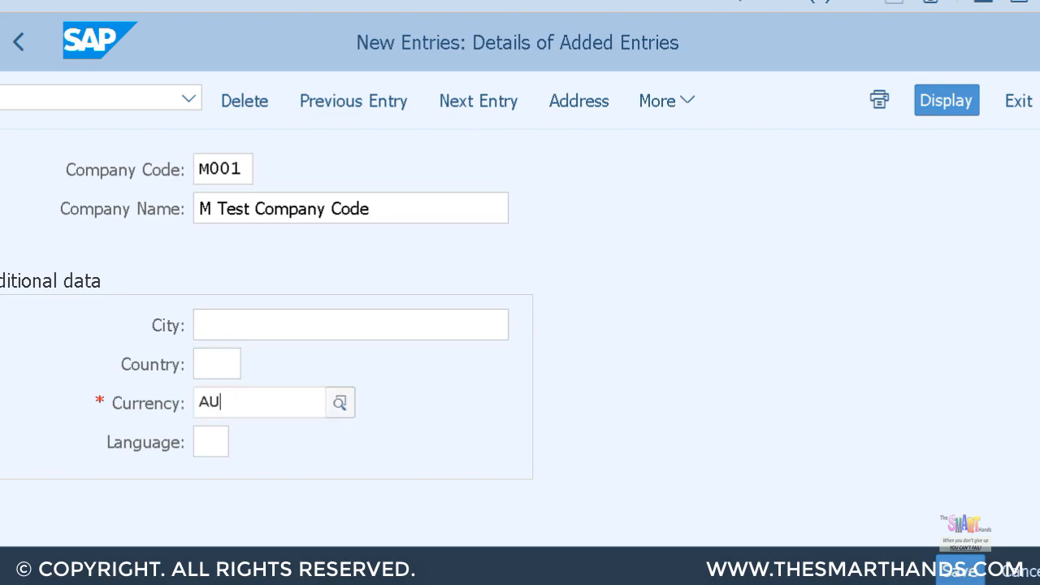
pyautogui.click(219, 365)
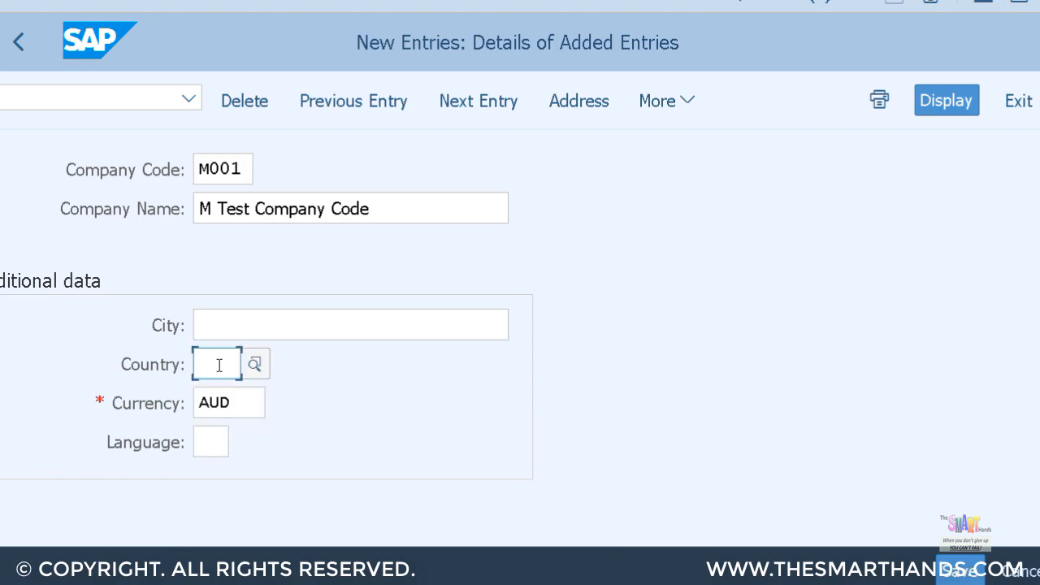
pyautogui.write('AU')
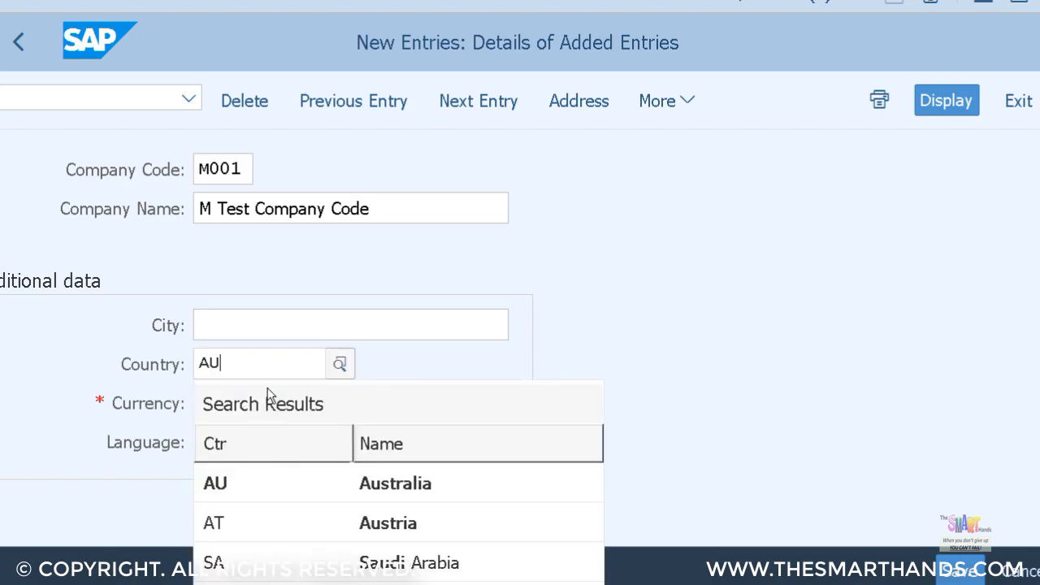
pyautogui.click(257, 481)
pyautogui.click(212, 440)
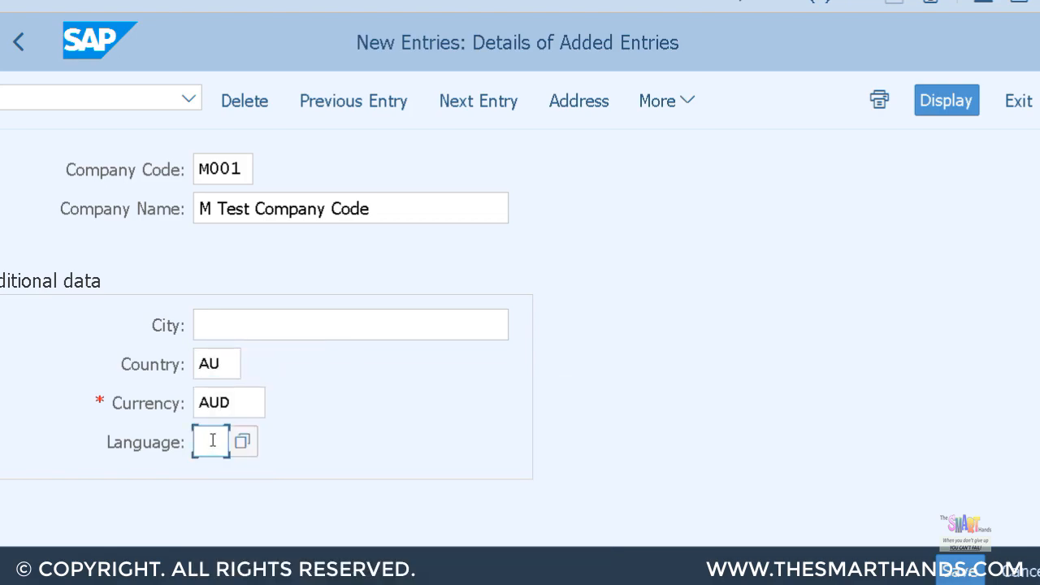
pyautogui.write('EN')
pyautogui.click(965, 573)
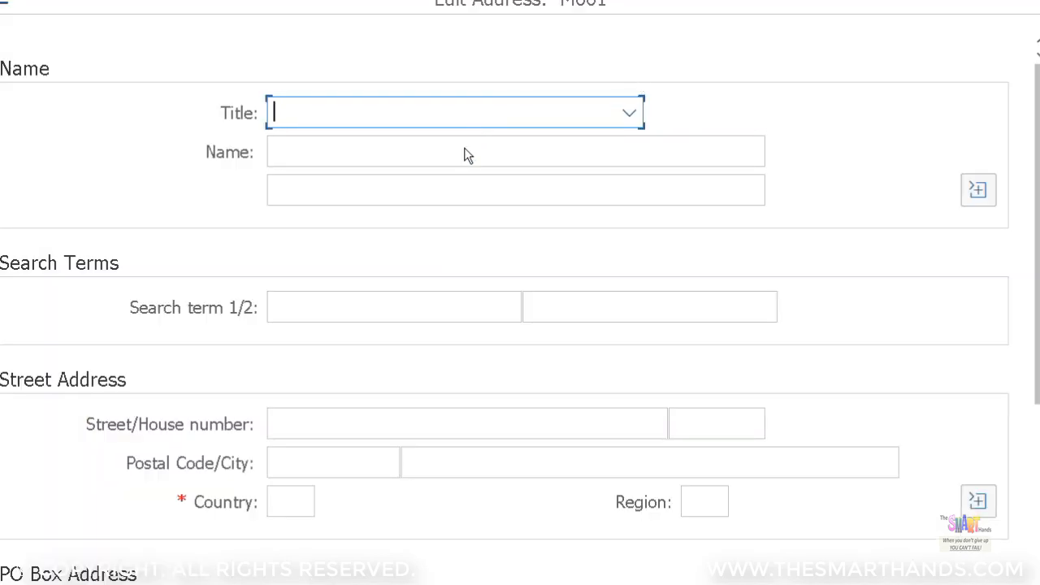
# Step: In the address of M001, choose the title Company and enter the name "M Test Company Code"
pyautogui.click(508, 121)
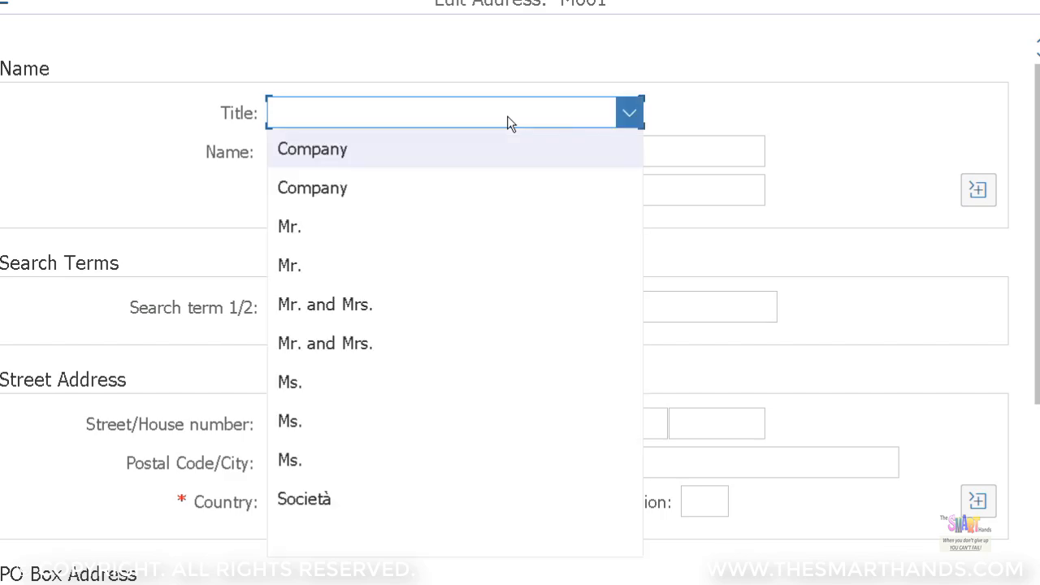
pyautogui.click(417, 192)
pyautogui.click(426, 151)
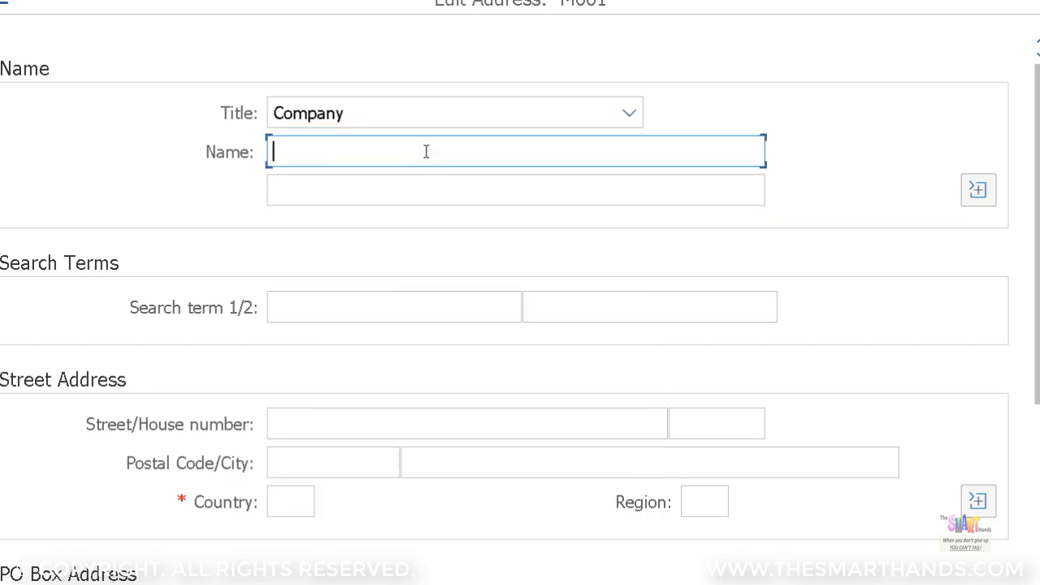
pyautogui.write('M Test Company Code')
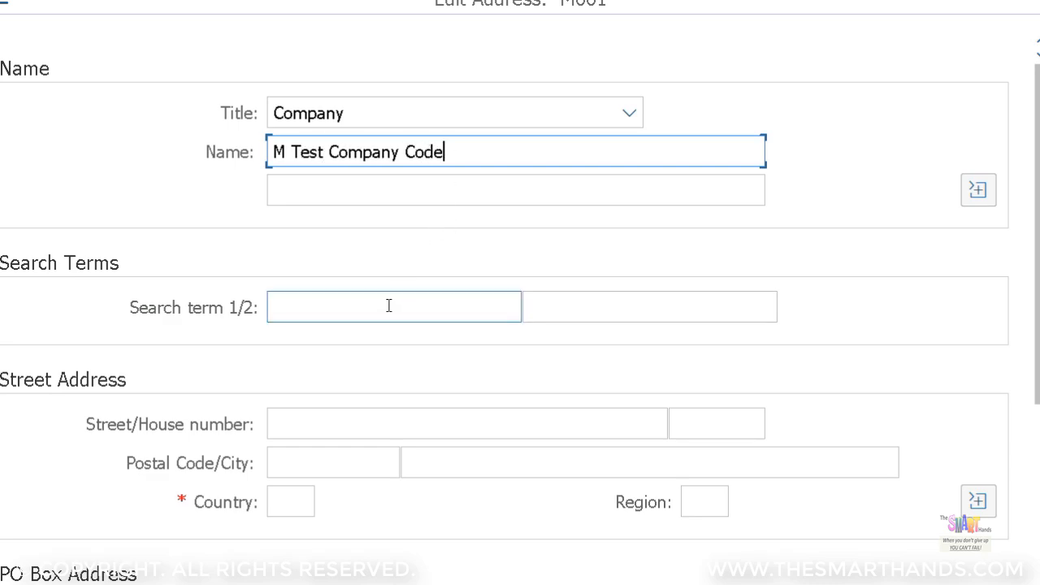
# Step: Set the address country to AU and save company code M001 under the customizing request A4HK900546
pyautogui.scroll(-3, 386, 308)
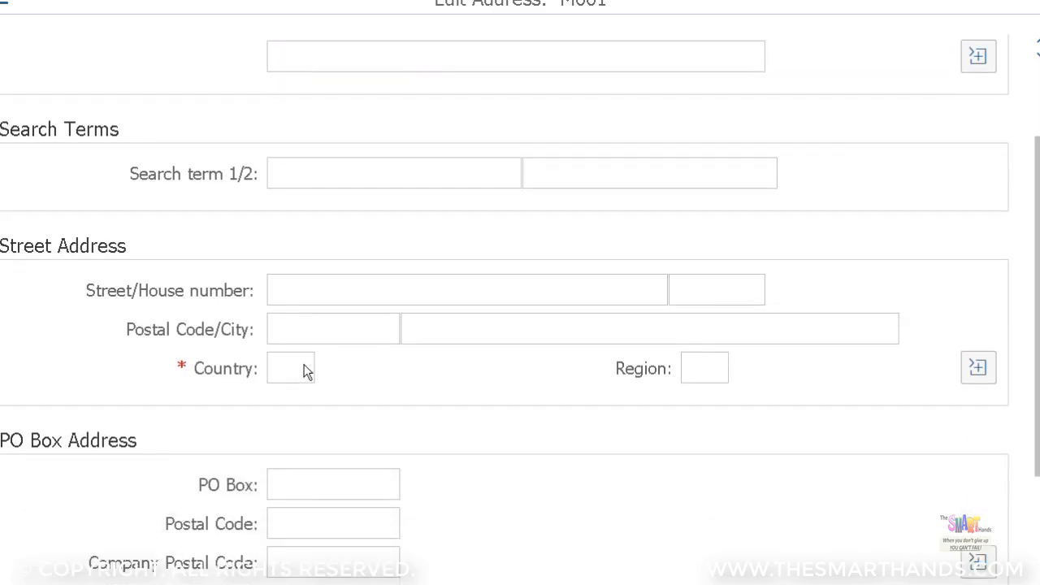
pyautogui.click(297, 368)
pyautogui.write('AU')
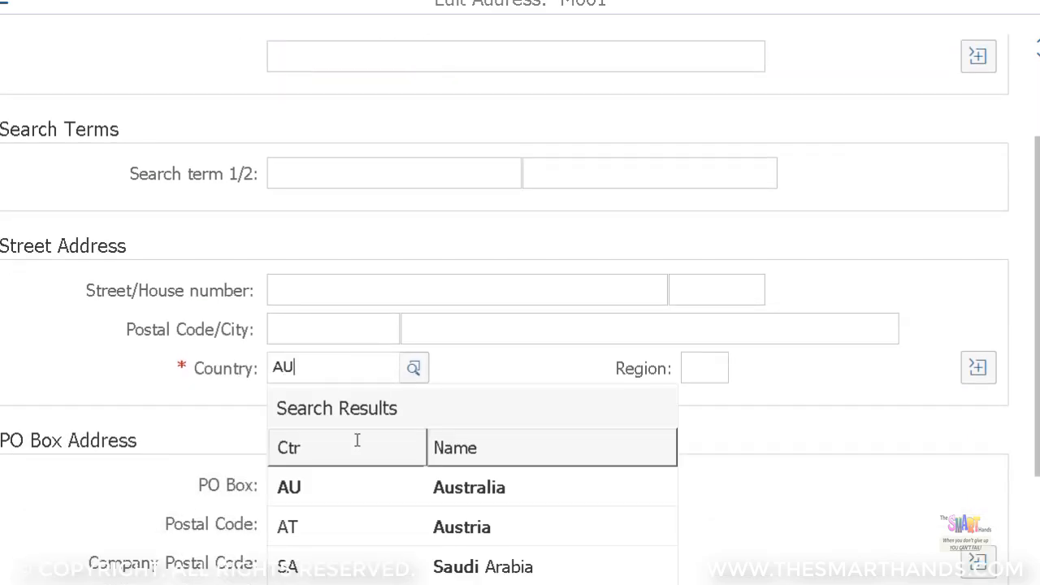
pyautogui.click(310, 493)
pyautogui.scroll(-5, 433, 382)
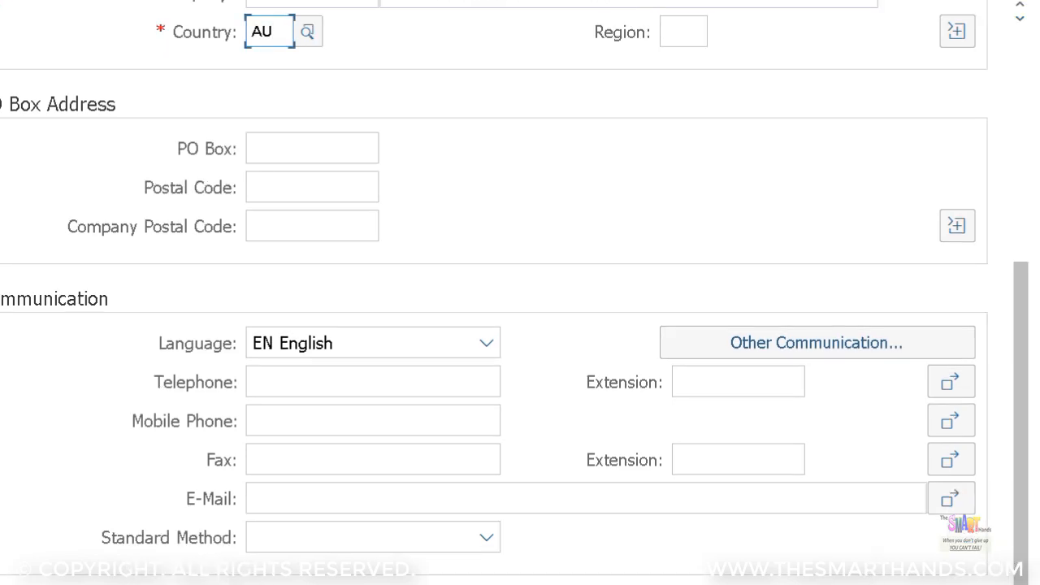
pyautogui.click(847, 543)
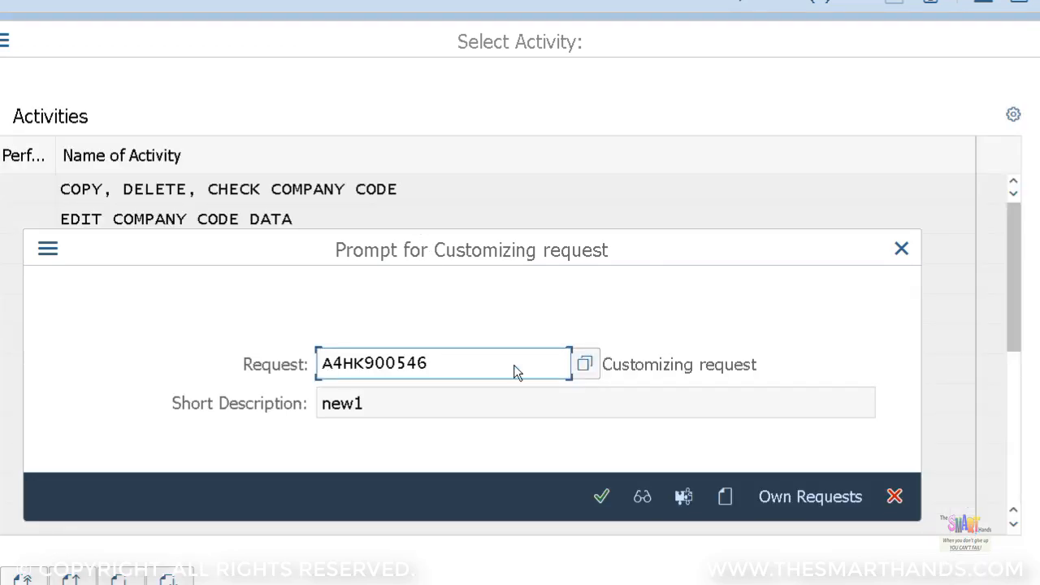
pyautogui.click(601, 496)
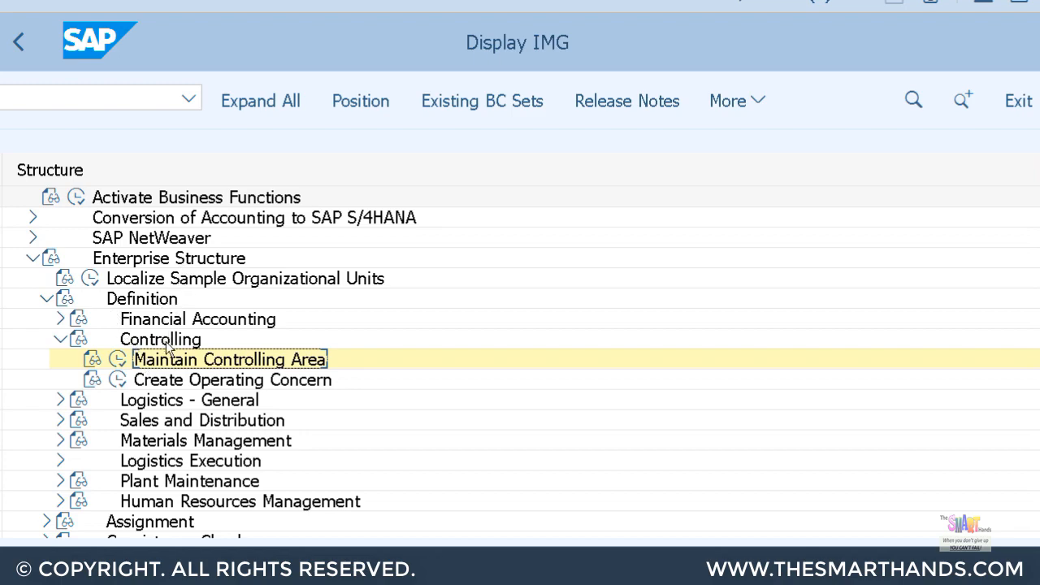
# Step: Open the Maintain Controlling Area activity and add a new entry M000 named "M test Controlling Area"
pyautogui.click(117, 358)
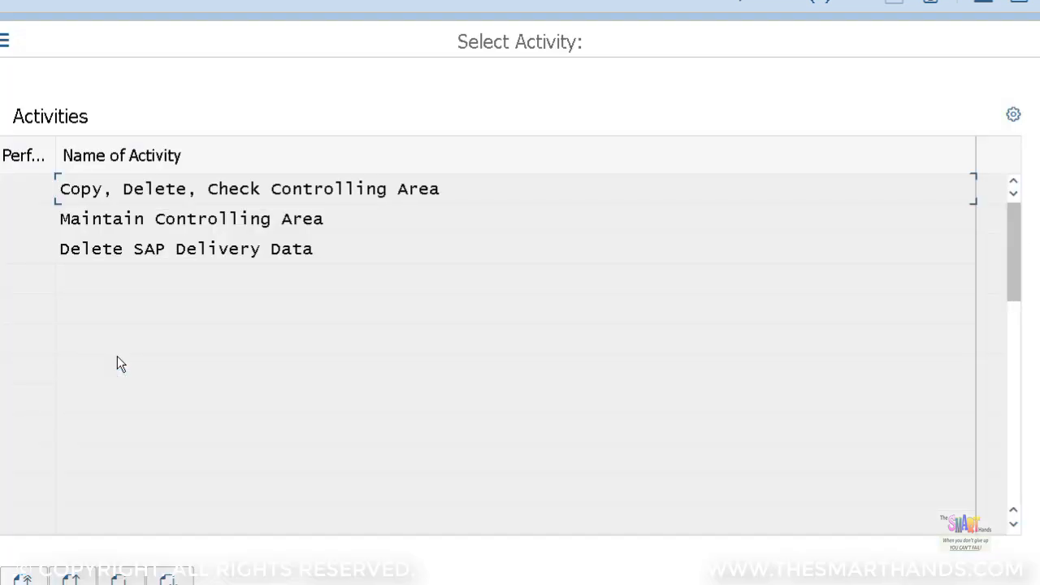
pyautogui.doubleClick(220, 220)
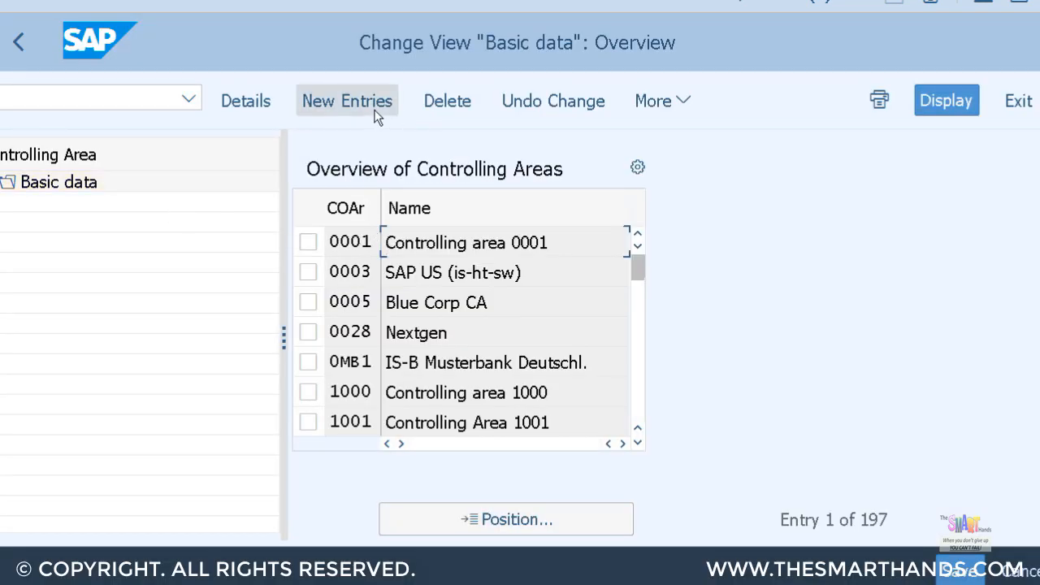
pyautogui.click(376, 113)
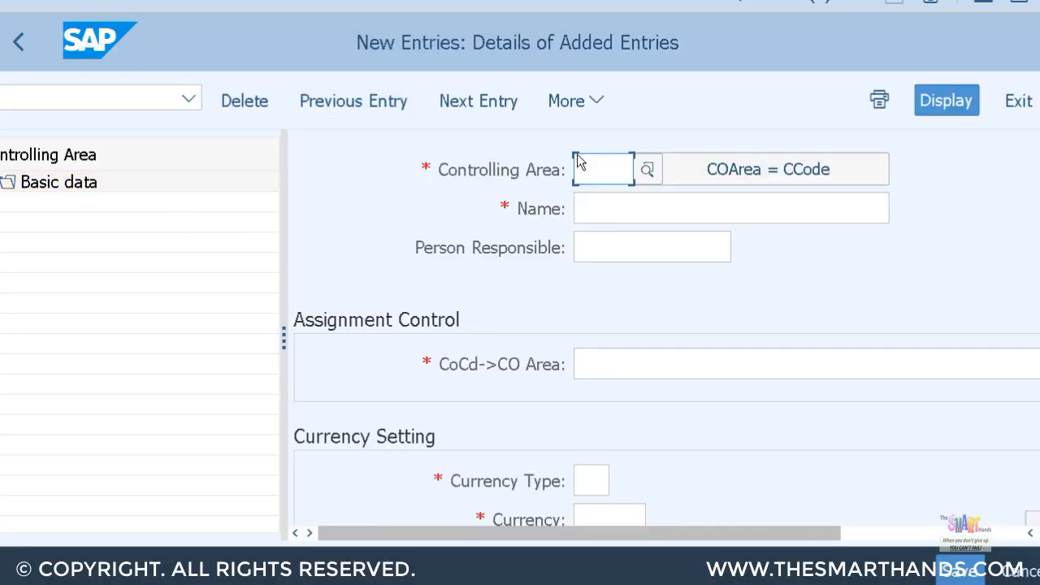
pyautogui.write('M000')
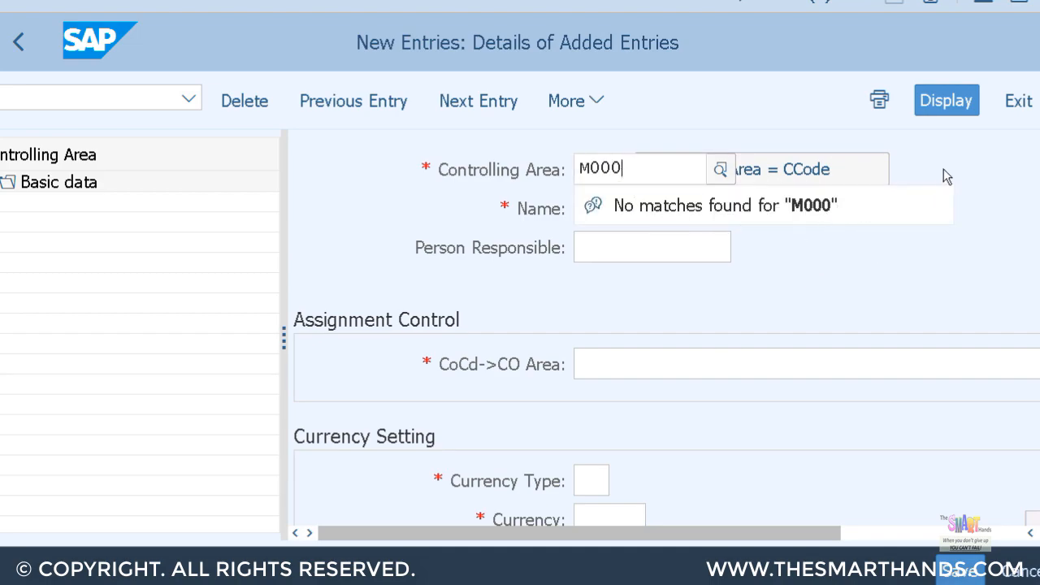
pyautogui.click(800, 205)
pyautogui.write('M')
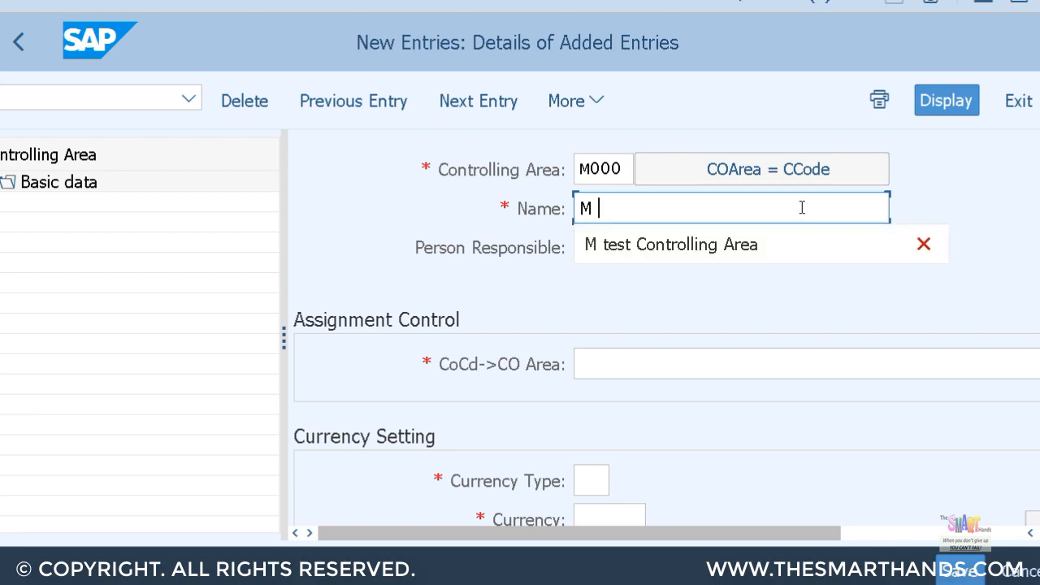
pyautogui.click(771, 255)
# Step: Set the assignment control of controlling area M000 to 2 Cross-company-code cost accounting and the currency type to 10
pyautogui.click(686, 364)
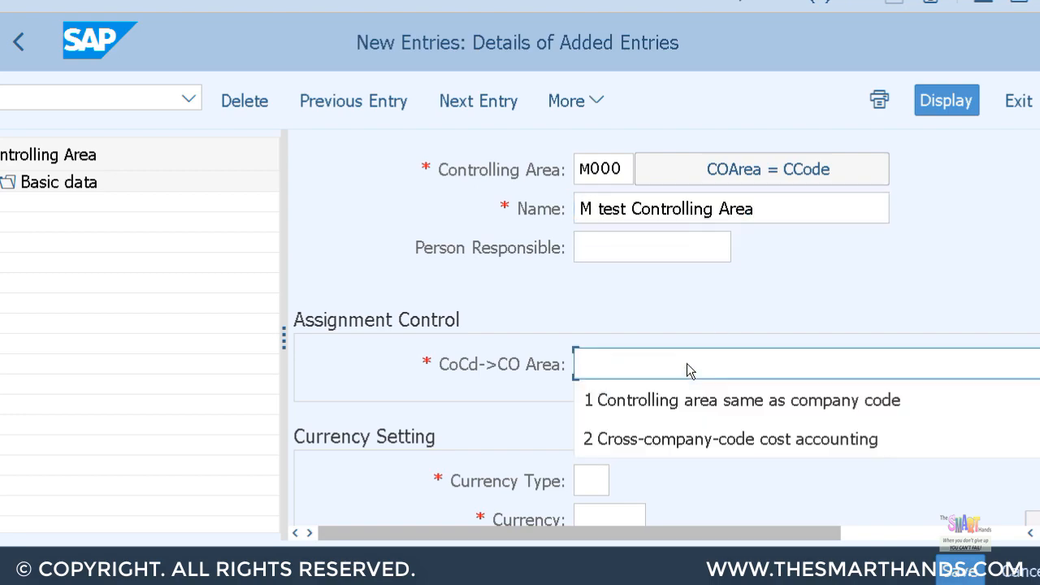
pyautogui.click(679, 443)
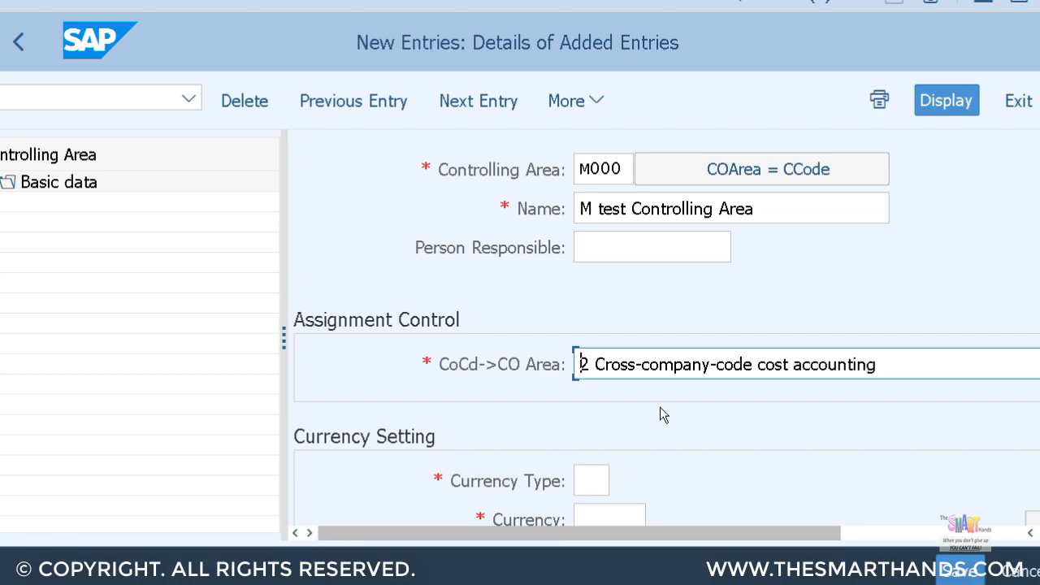
pyautogui.scroll(-2, 656, 402)
pyautogui.click(595, 408)
pyautogui.click(623, 408)
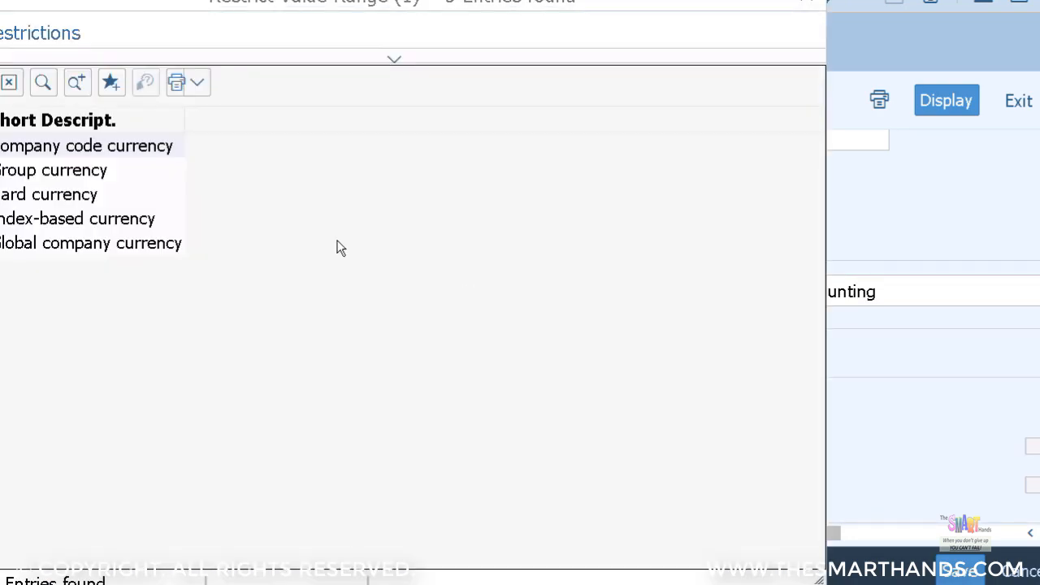
pyautogui.doubleClick(149, 156)
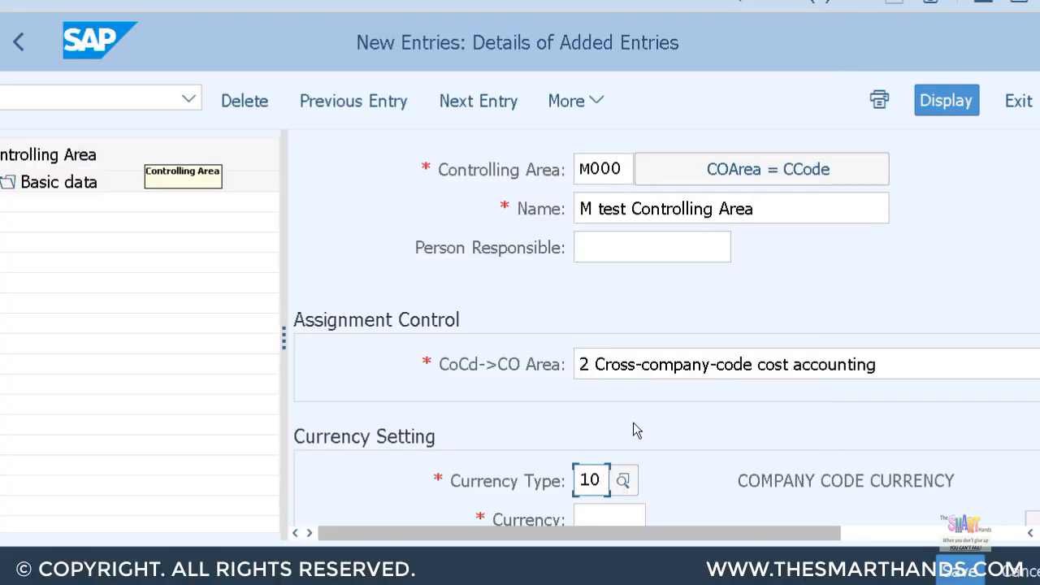
# Step: Enter AUD as the currency of controlling area M000
pyautogui.scroll(-2, 634, 422)
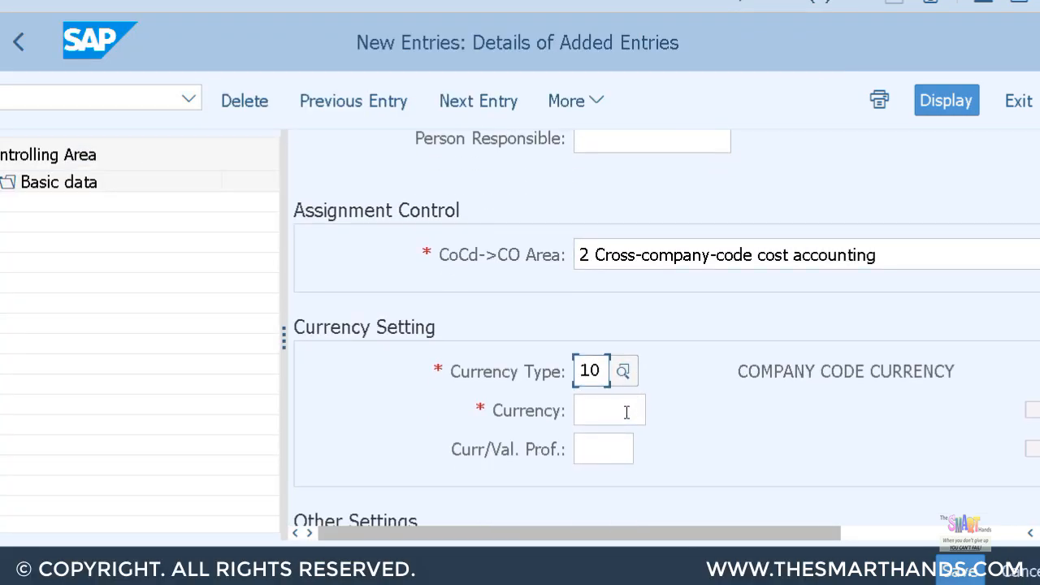
pyautogui.click(625, 412)
pyautogui.write('AUD')
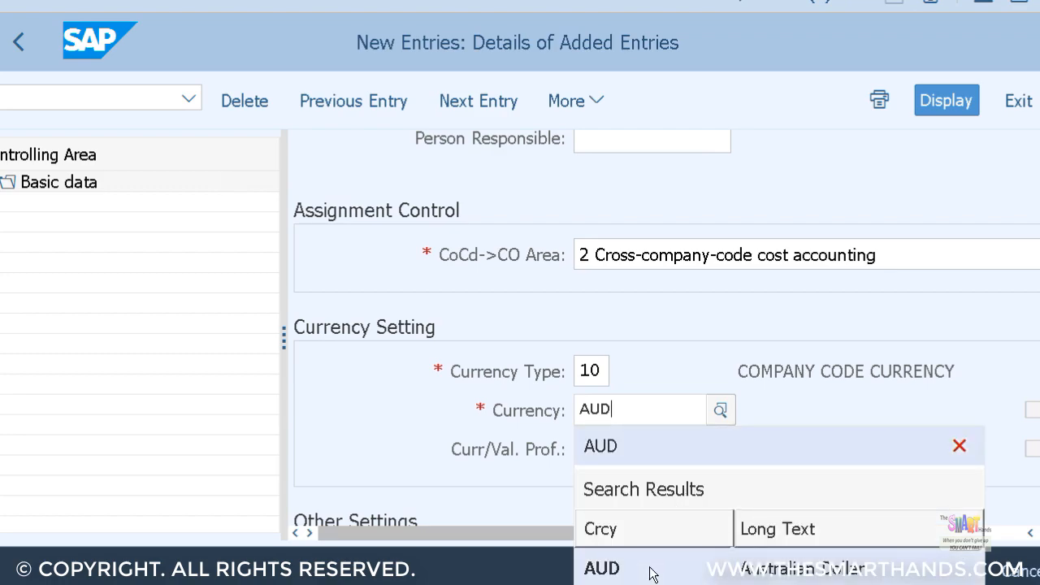
# Step: Accept AUD as the currency and set the controlling area's chart of accounts to M000
pyautogui.click(649, 568)
pyautogui.scroll(-3, 667, 416)
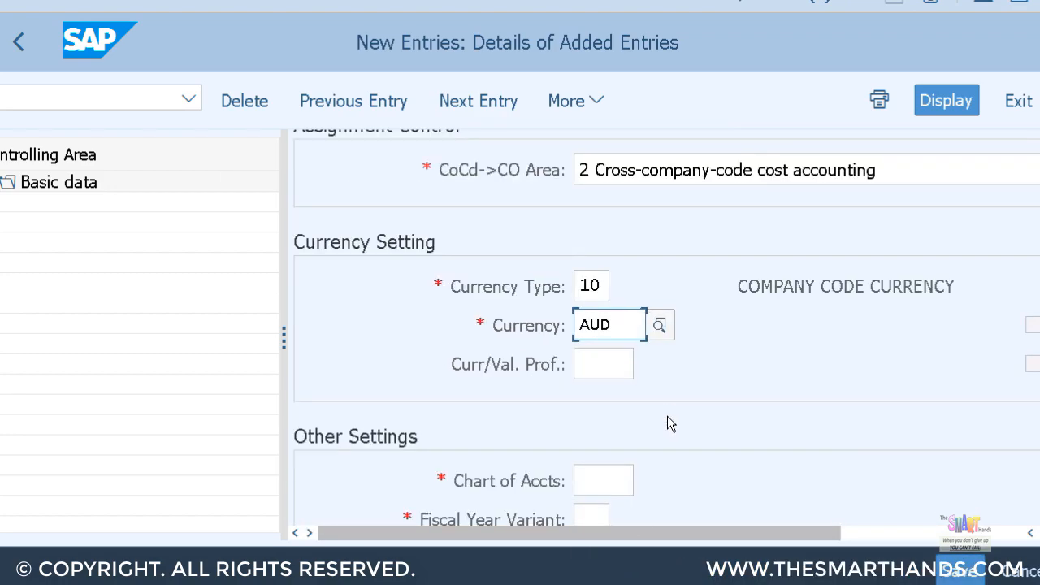
pyautogui.click(599, 396)
pyautogui.write('M000')
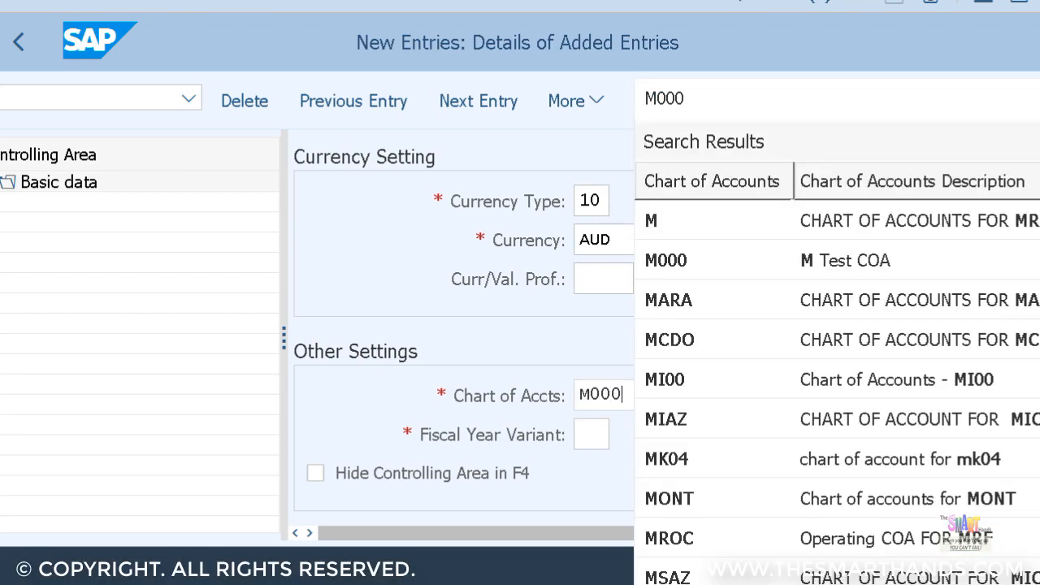
pyautogui.click(662, 555)
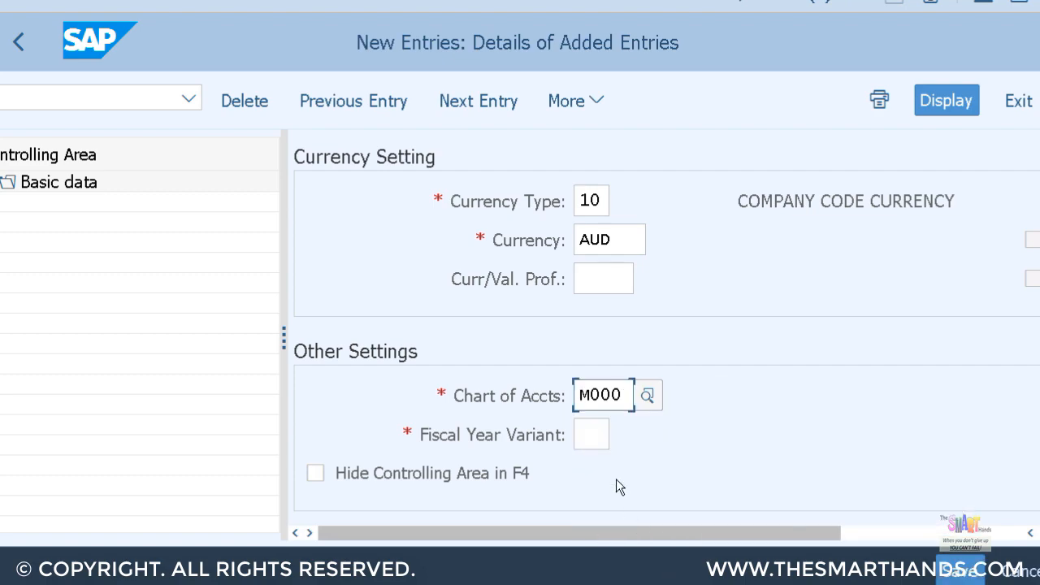
# Step: Choose V6 (July - June, 4 special periods) from the value list as the fiscal year variant
pyautogui.click(592, 439)
pyautogui.click(623, 436)
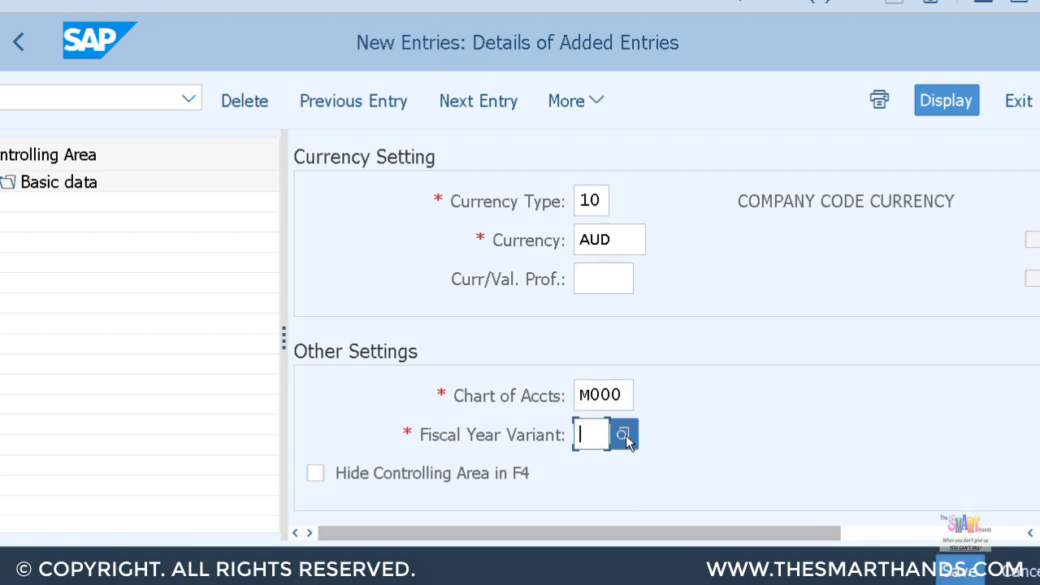
pyautogui.moveTo(816, 189); pyautogui.dragTo(685, 13)
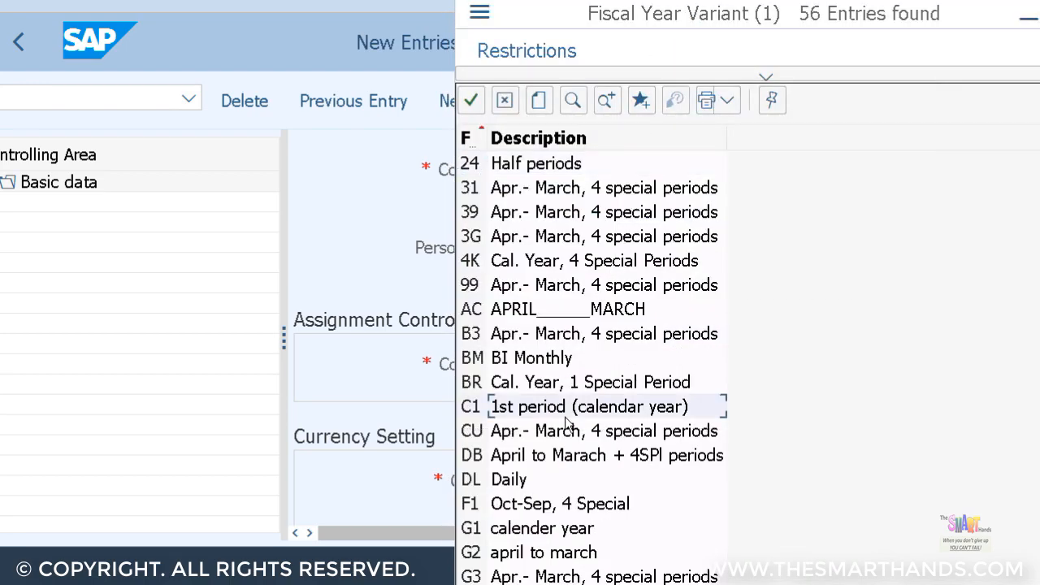
pyautogui.scroll(-7, 567, 422)
pyautogui.scroll(-6, 567, 422)
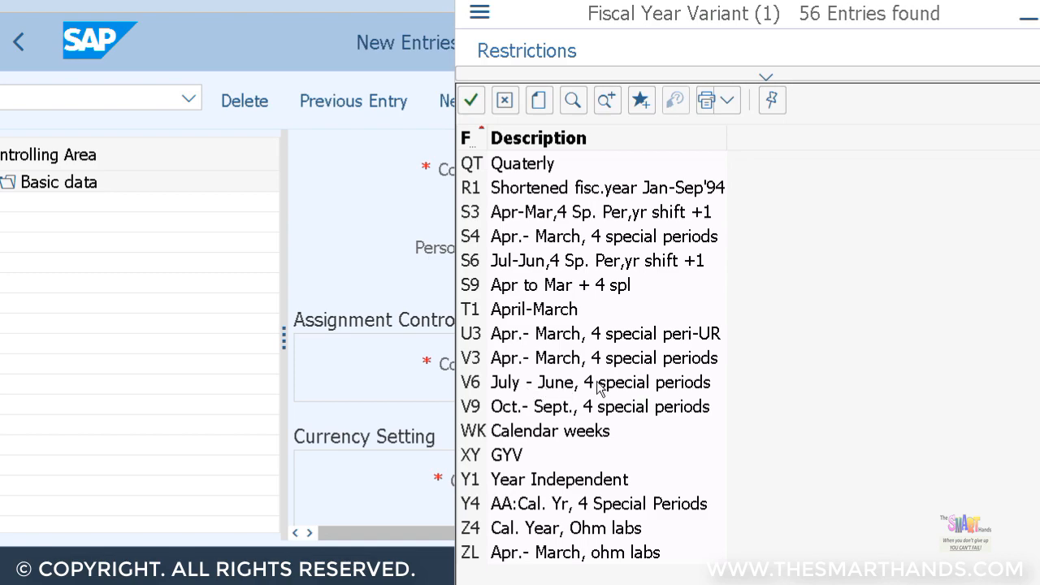
pyautogui.scroll(6, 623, 370)
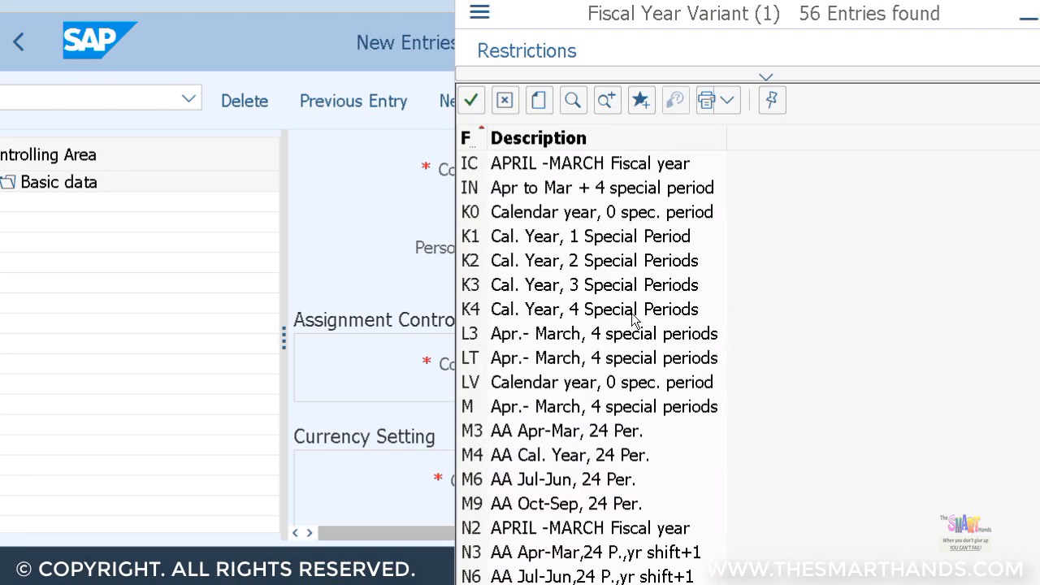
pyautogui.scroll(-6, 617, 345)
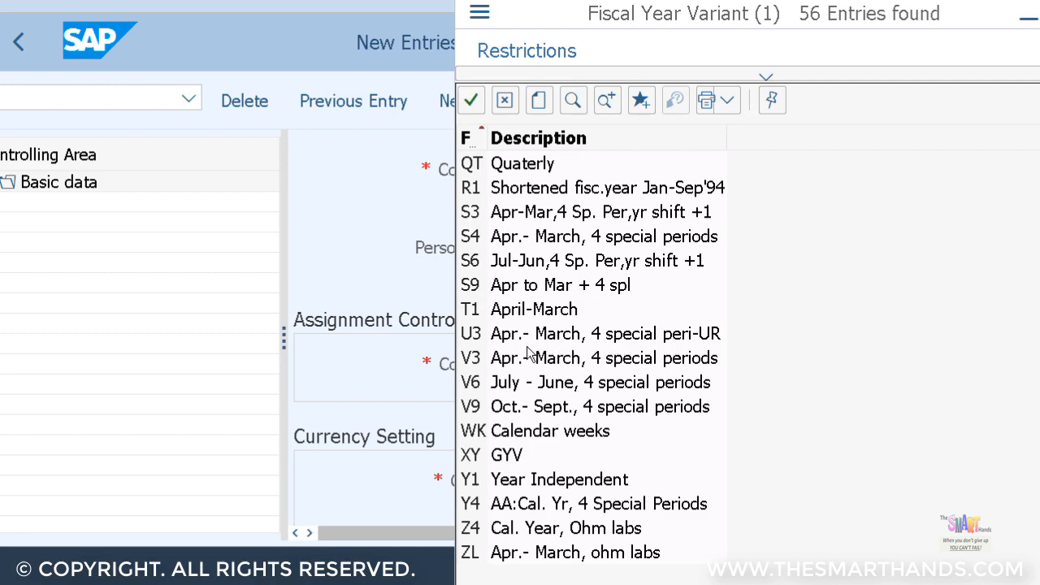
pyautogui.doubleClick(597, 388)
# Step: Save the basic data of controlling area M000 under the customizing request A4HK900546
pyautogui.scroll(-5, 597, 384)
pyautogui.scroll(-5, 596, 384)
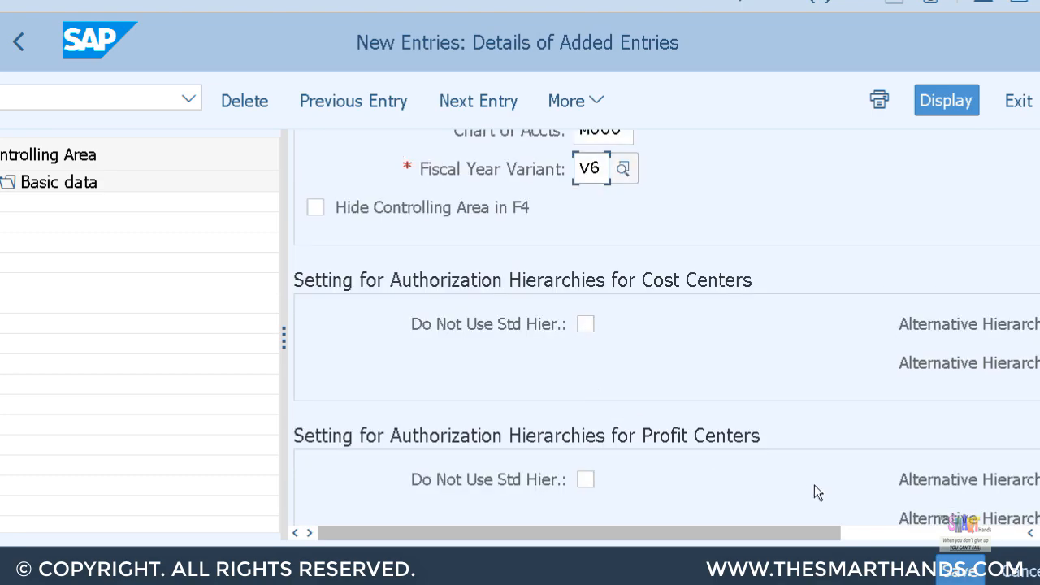
pyautogui.click(939, 532)
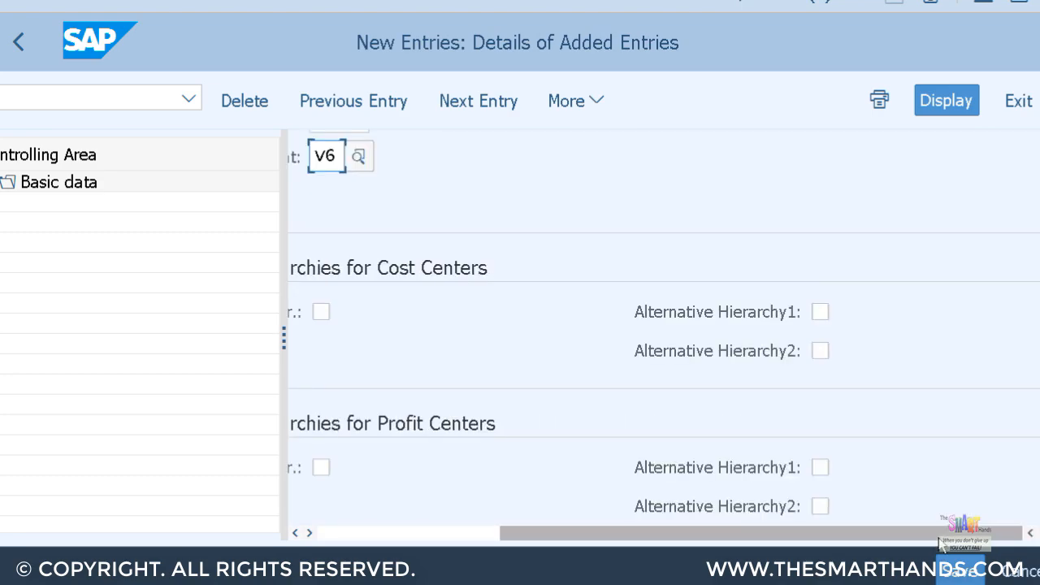
pyautogui.click(957, 570)
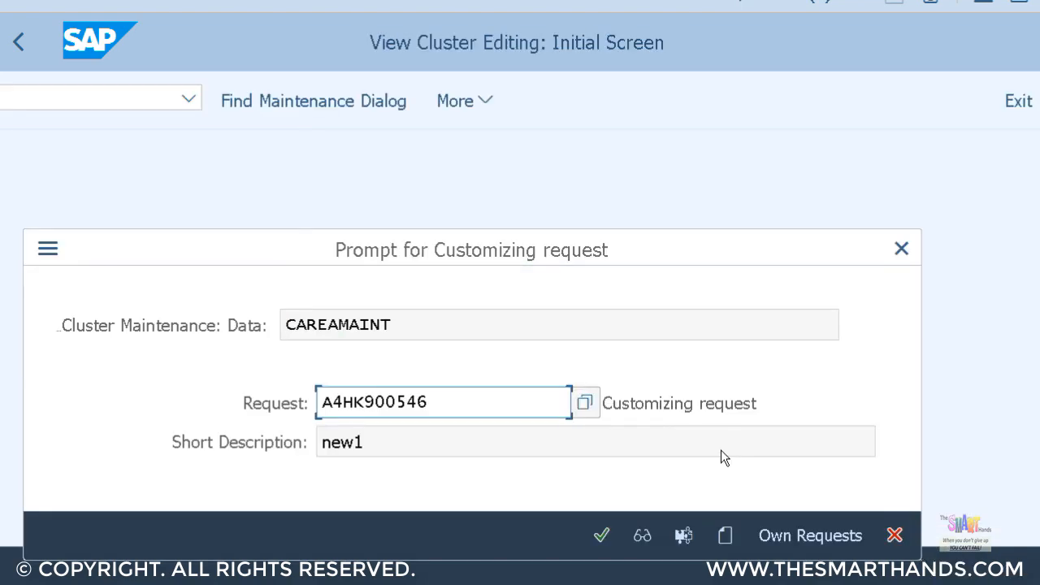
pyautogui.click(601, 534)
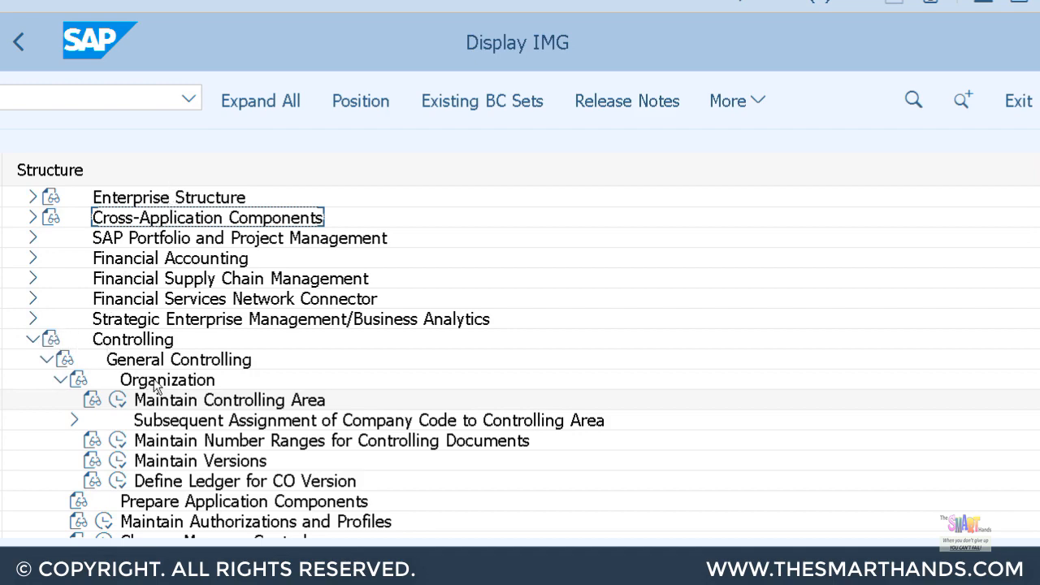
# Step: Reopen the Maintain Controlling Area activity, position the overview on M000 and select that controlling area
pyautogui.click(118, 401)
pyautogui.doubleClick(231, 219)
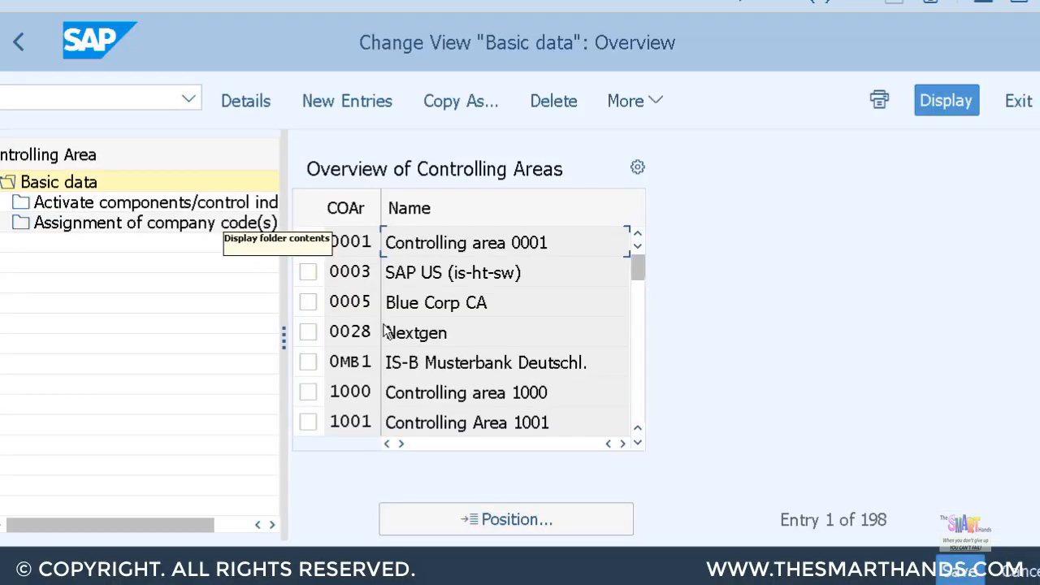
pyautogui.click(523, 520)
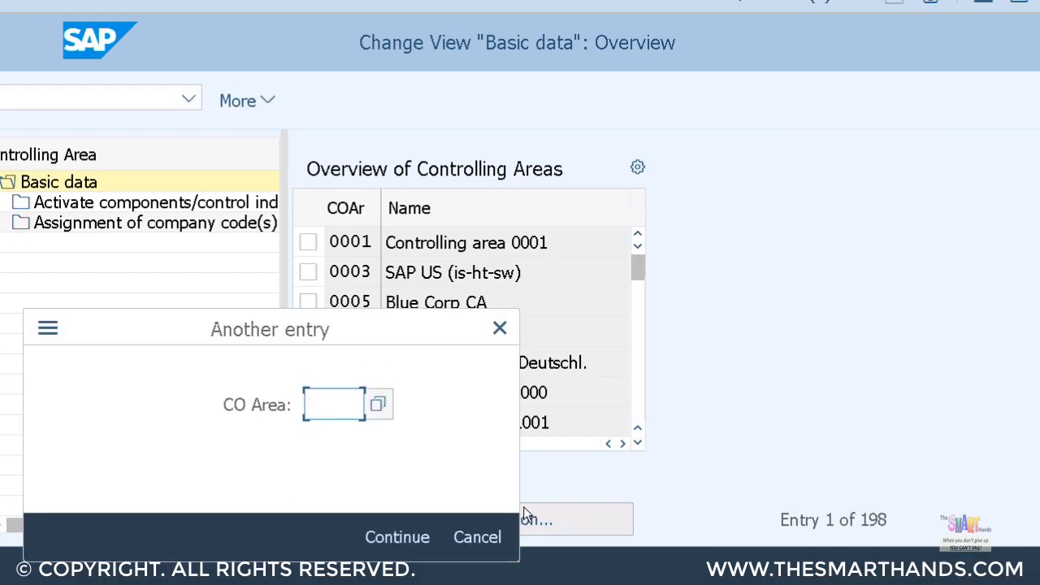
pyautogui.write('M000')
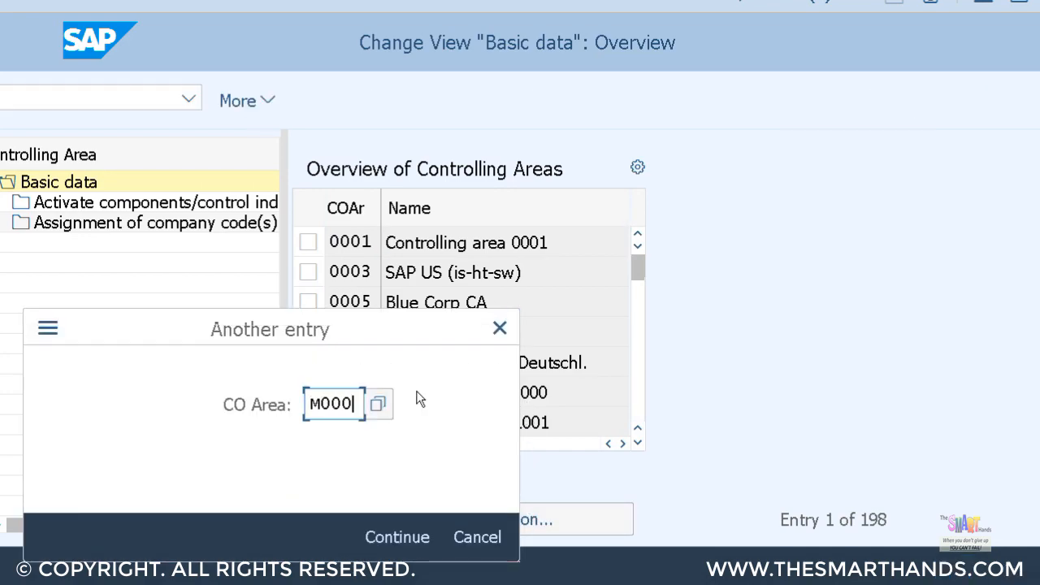
pyautogui.press('Return')
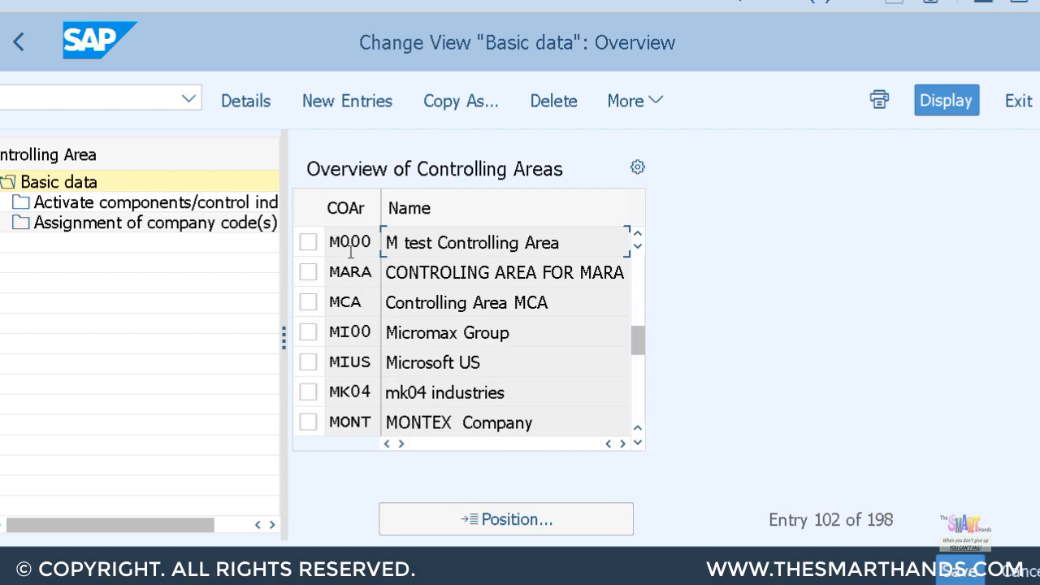
pyautogui.click(309, 242)
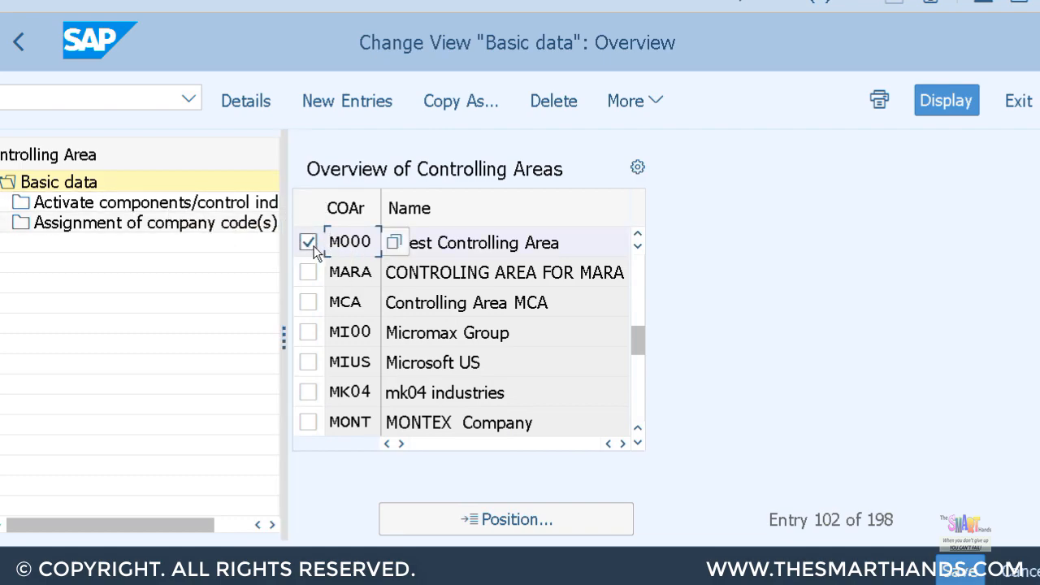
# Step: Add a new components and control indicators entry for controlling area M000 with fiscal year 2015
pyautogui.doubleClick(228, 210)
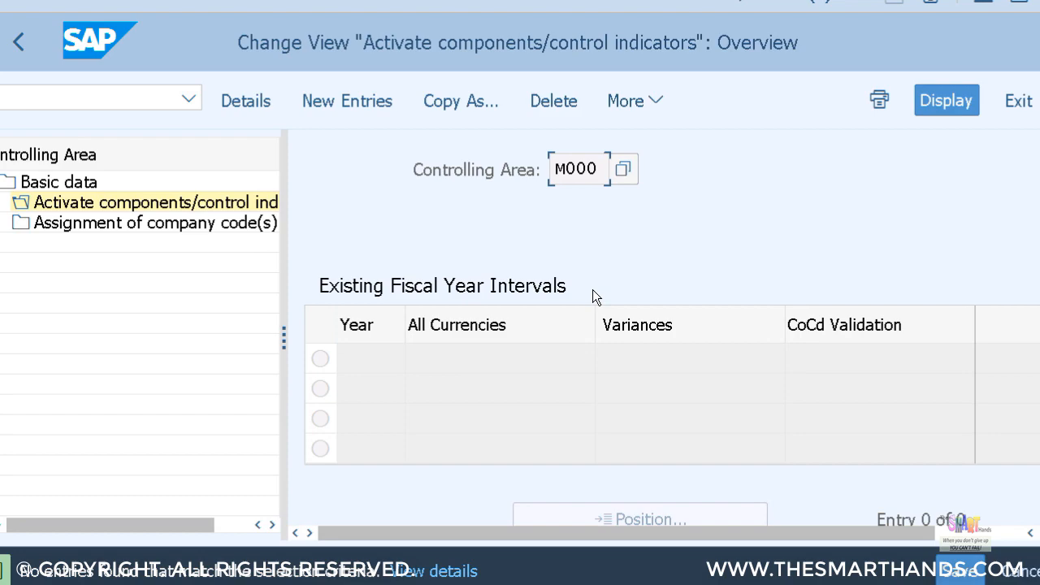
pyautogui.click(359, 107)
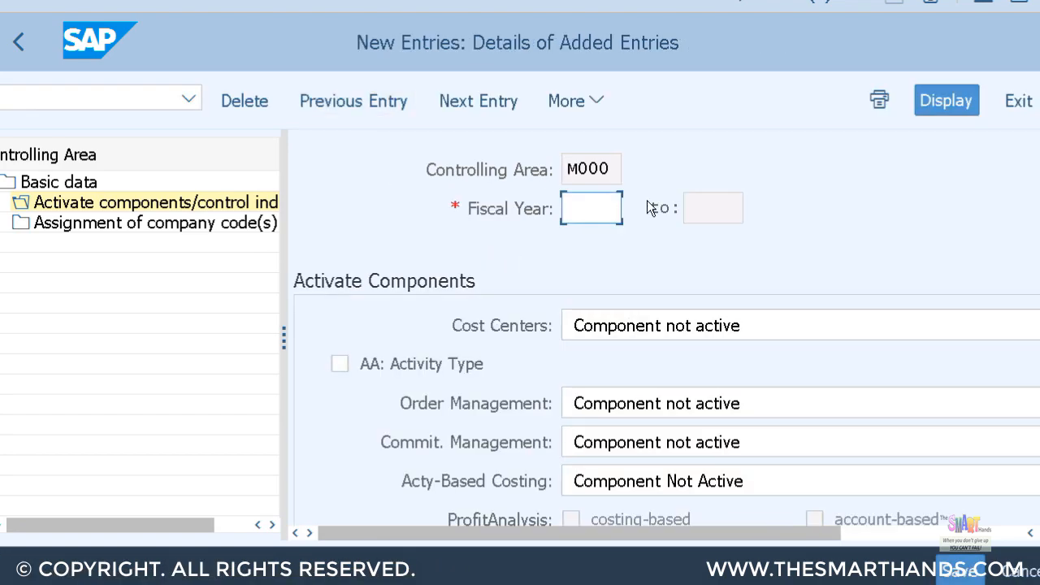
pyautogui.write('2015')
# Step: Set cost centers, order management and commitment management to 1 (component active) and enable AA: Activity Type
pyautogui.scroll(-2, 767, 220)
pyautogui.click(714, 259)
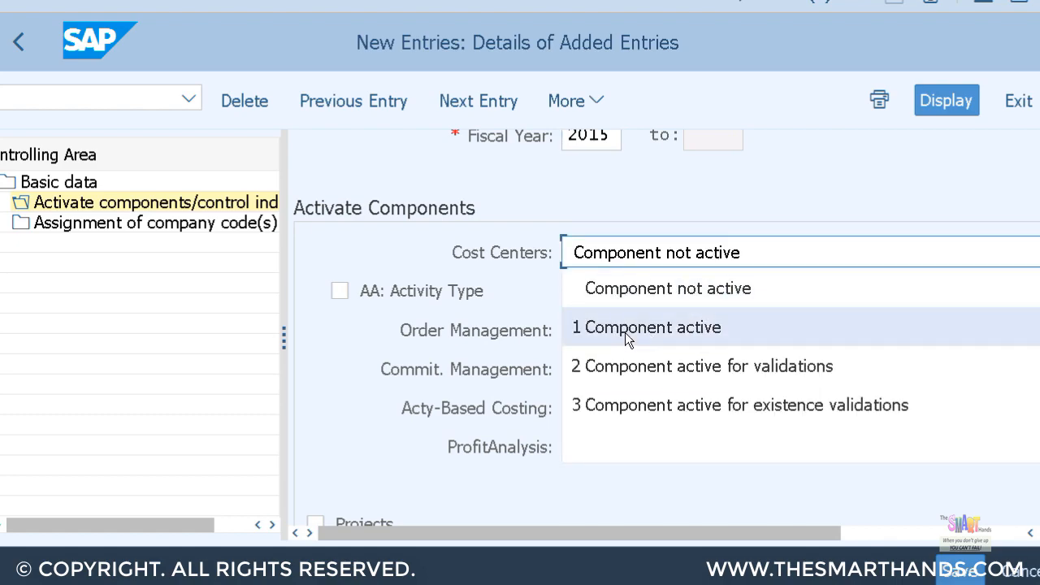
pyautogui.click(624, 333)
pyautogui.click(447, 296)
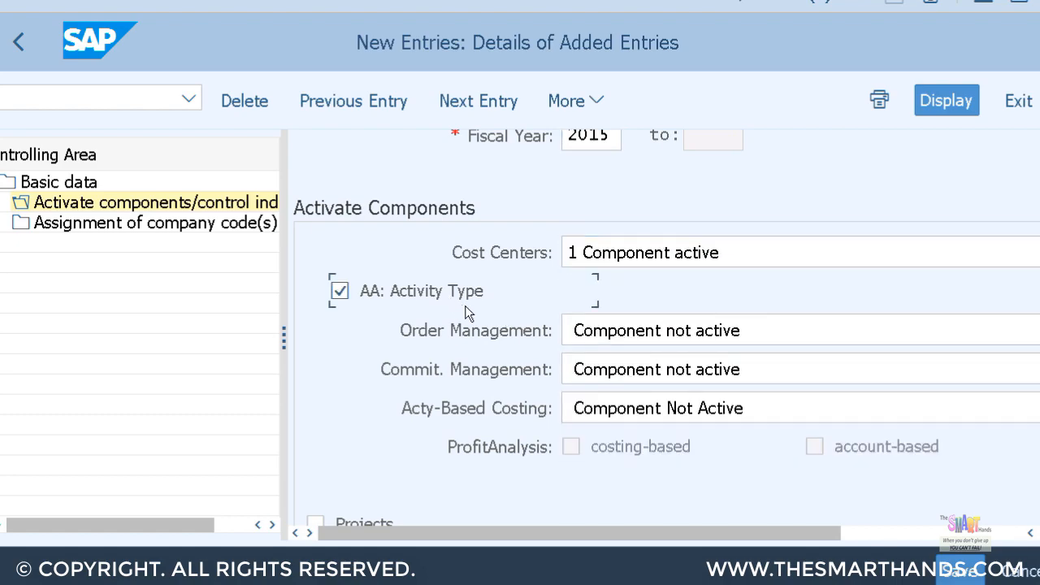
pyautogui.click(606, 336)
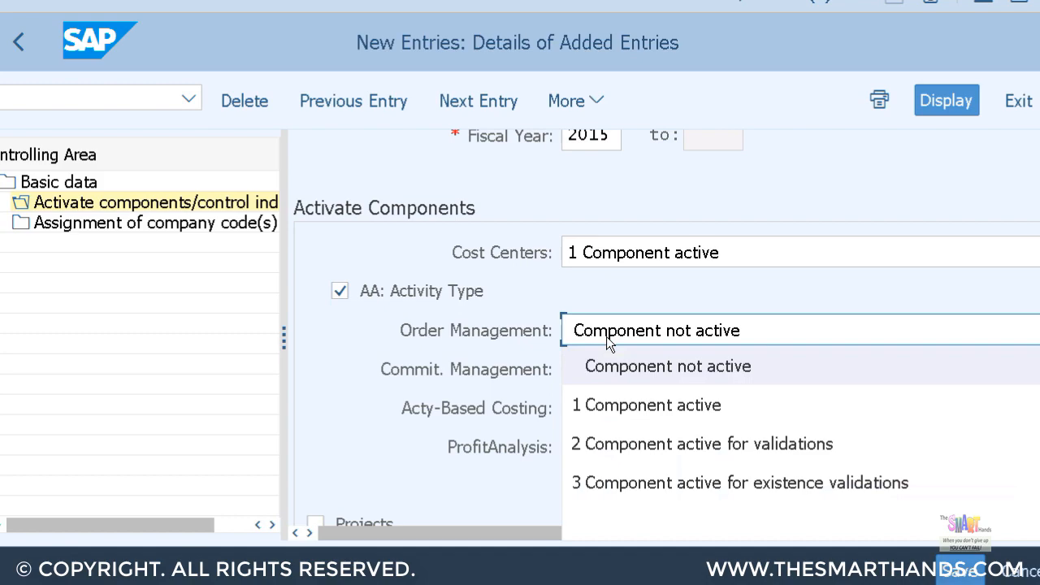
pyautogui.click(638, 405)
pyautogui.click(636, 376)
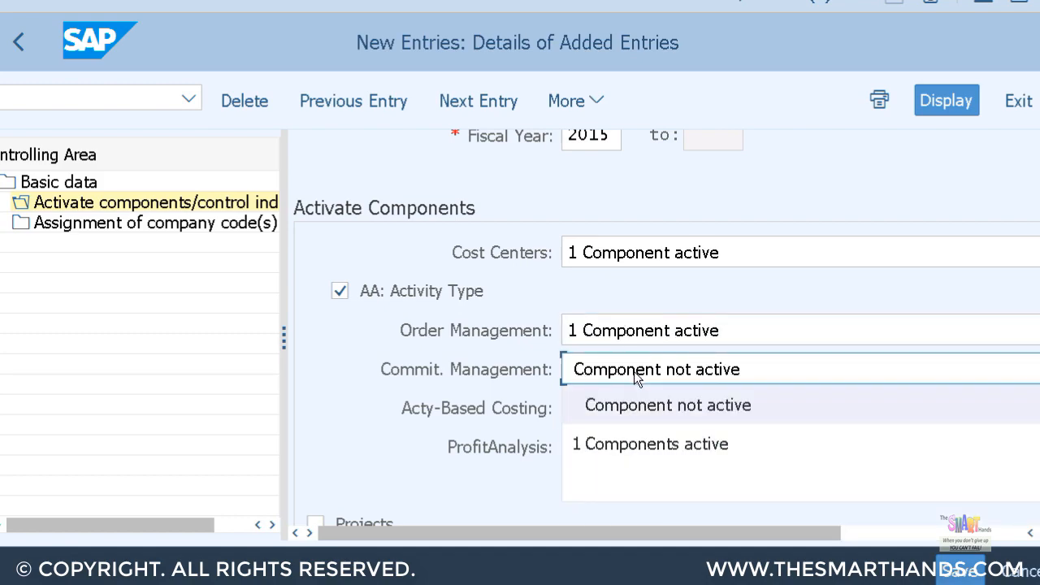
pyautogui.click(649, 446)
# Step: Activate the Projects, Sales Orders, Cost Objects and Real Estate Mgmt components
pyautogui.scroll(-3, 693, 375)
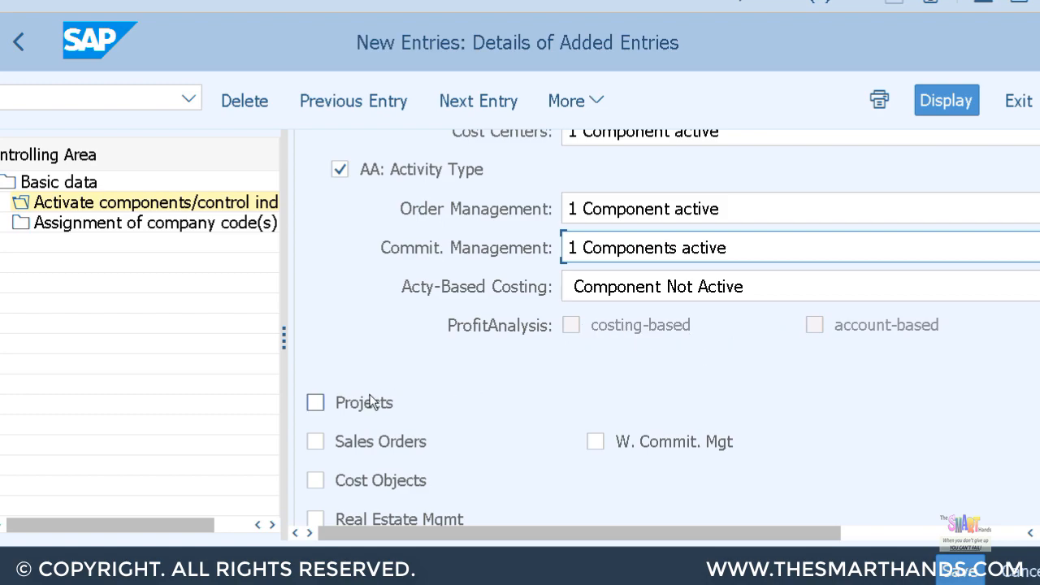
pyautogui.scroll(-2, 371, 401)
pyautogui.click(374, 332)
pyautogui.click(377, 368)
pyautogui.click(392, 414)
pyautogui.click(409, 452)
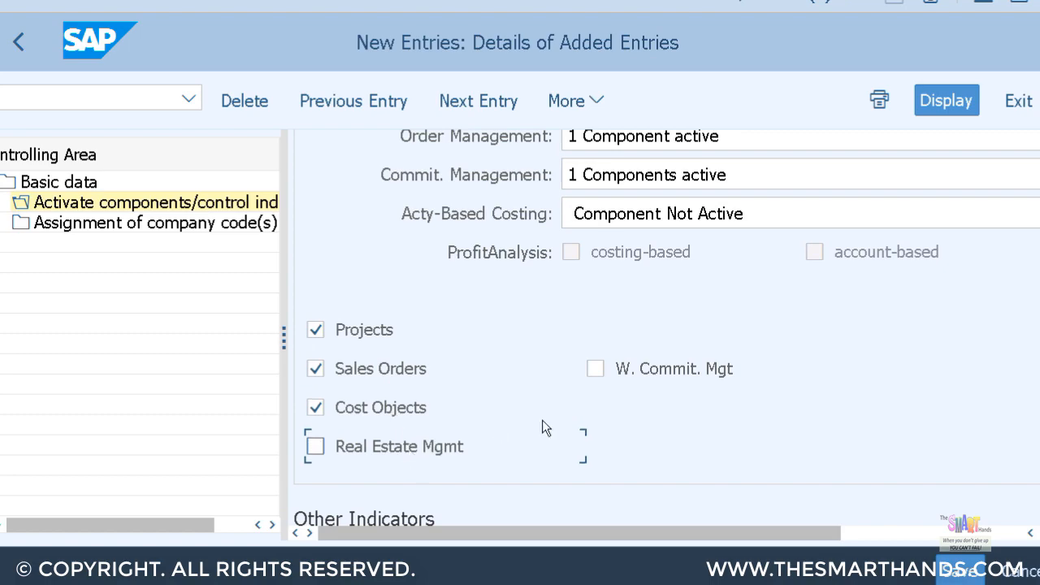
# Step: Save the control indicators of controlling area M000 under the customizing request A4HK900546
pyautogui.scroll(-2, 811, 424)
pyautogui.scroll(-6, 810, 424)
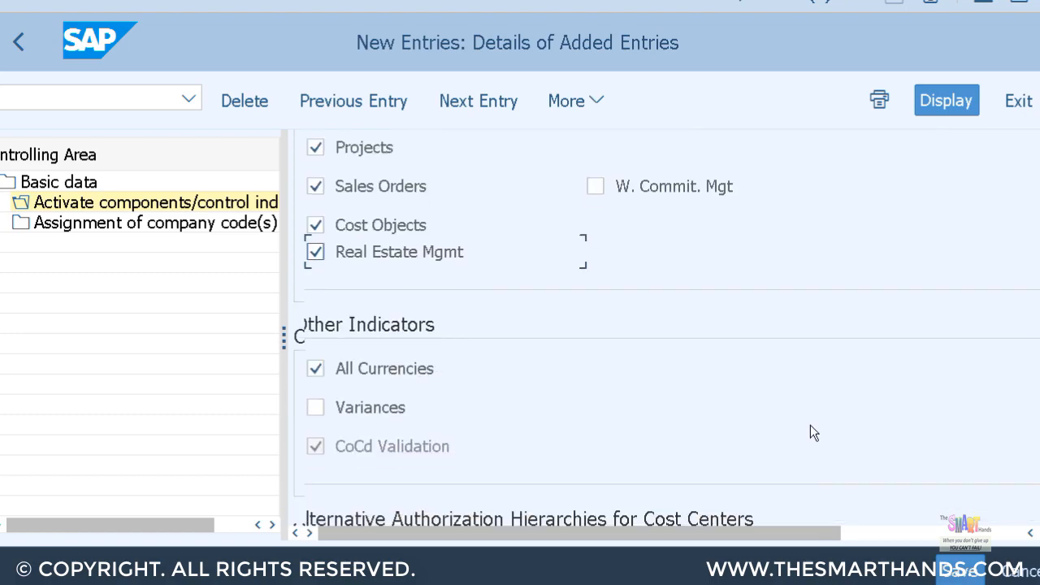
pyautogui.scroll(-2, 808, 426)
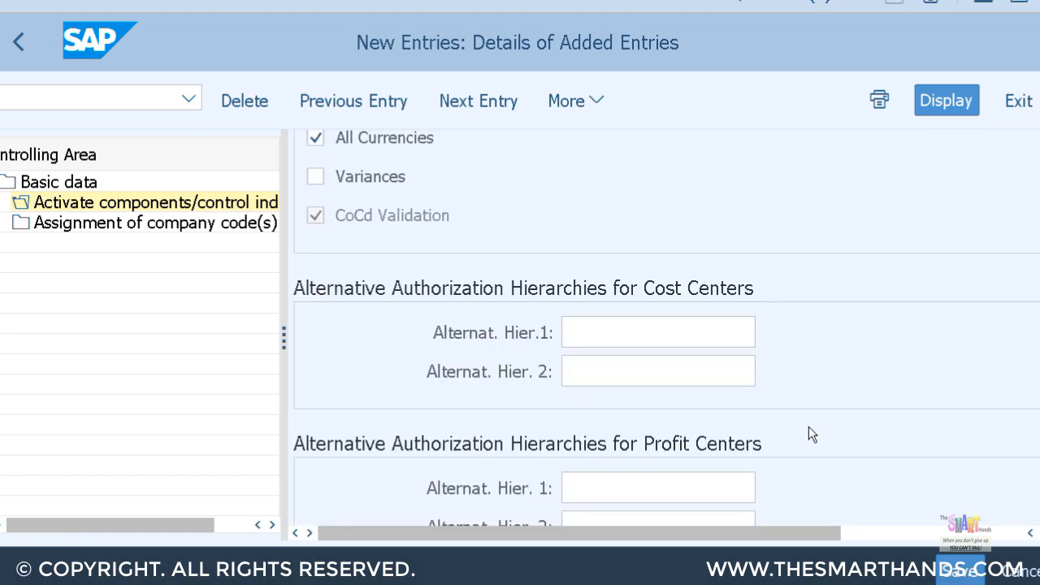
pyautogui.scroll(-1, 808, 427)
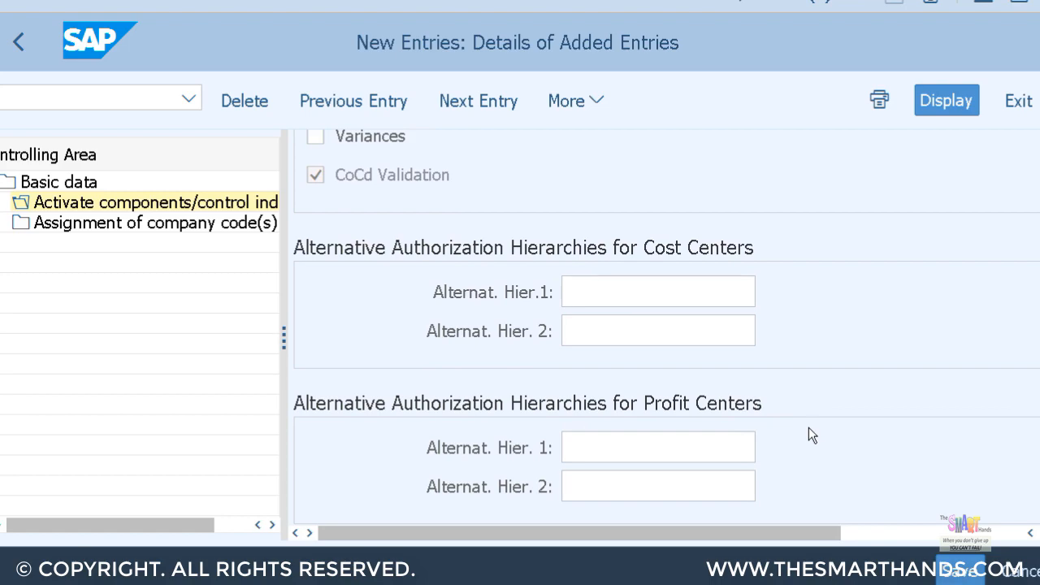
pyautogui.click(960, 575)
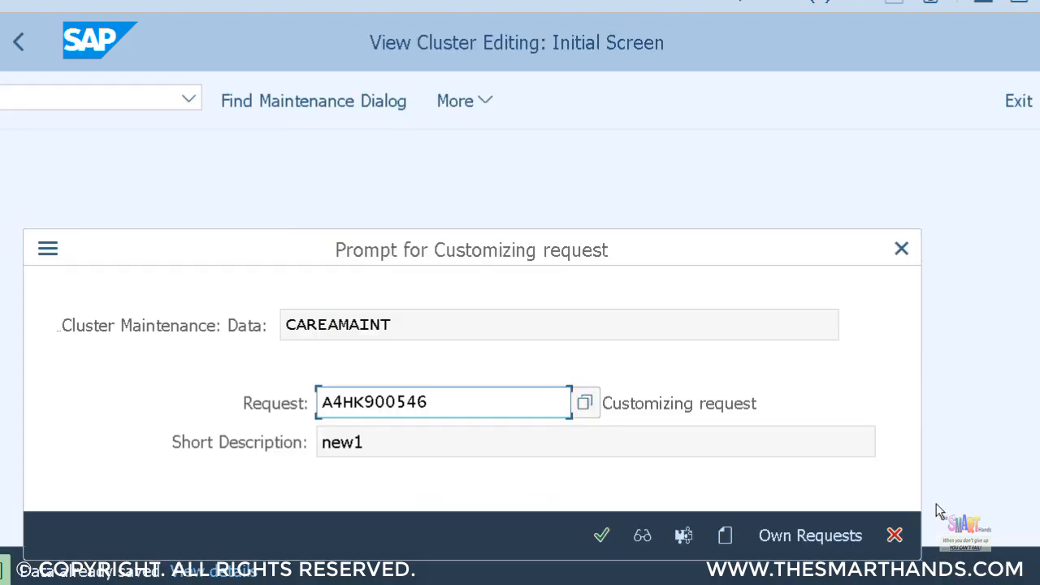
pyautogui.click(605, 540)
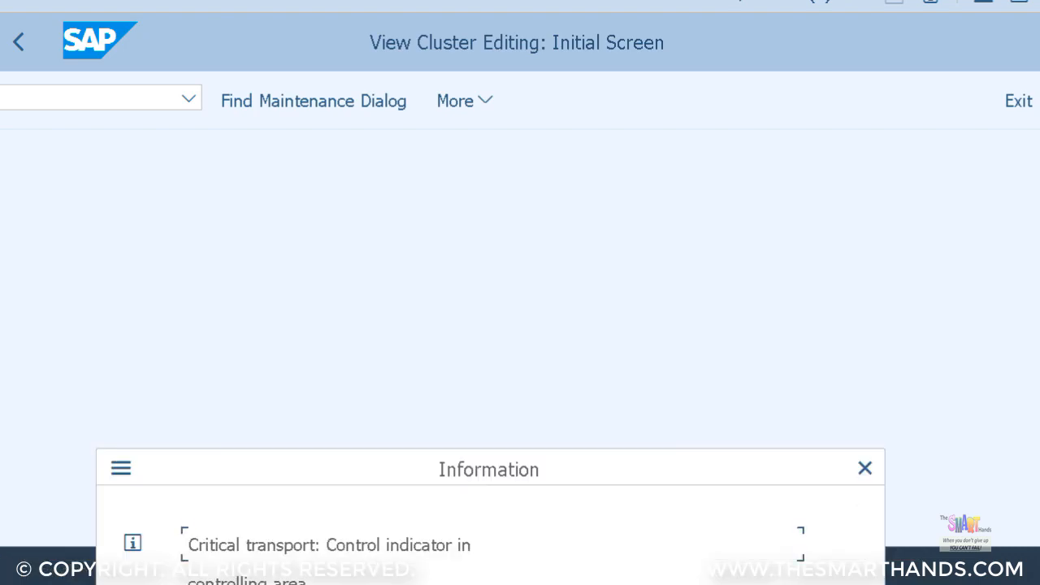